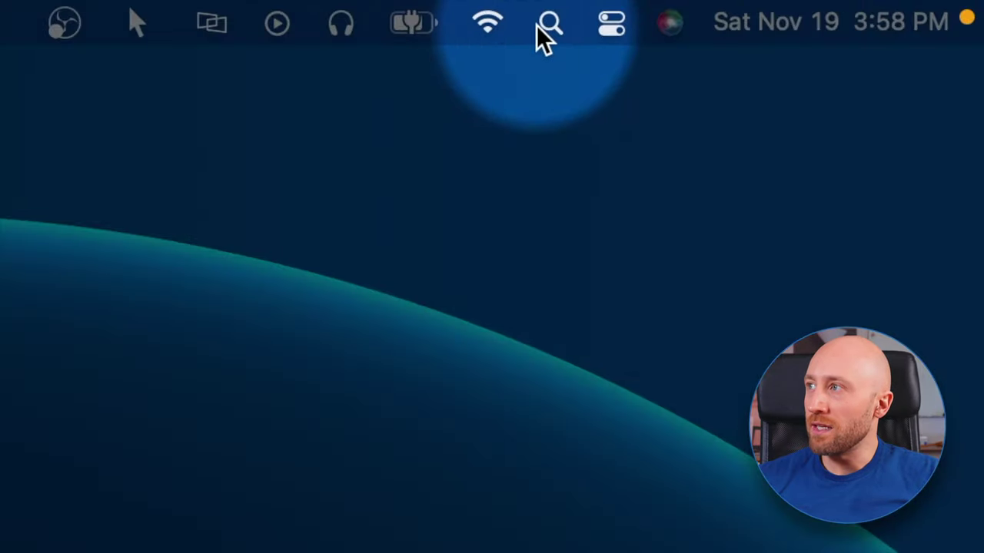
# - Launch QuickTime Player from Spotlight and bring up the New Screen Recording controls
pyautogui.click(866, 7)
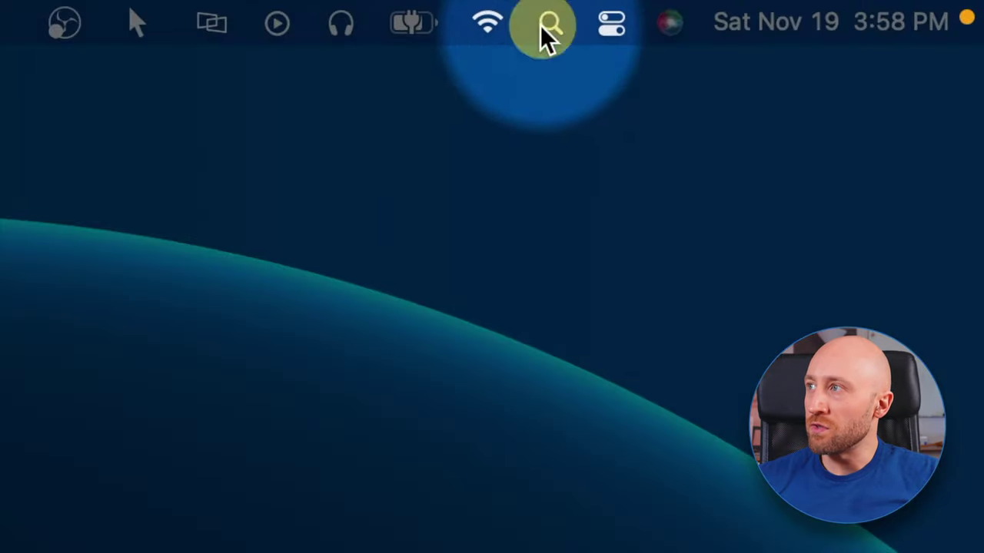
pyautogui.write('quicktime')
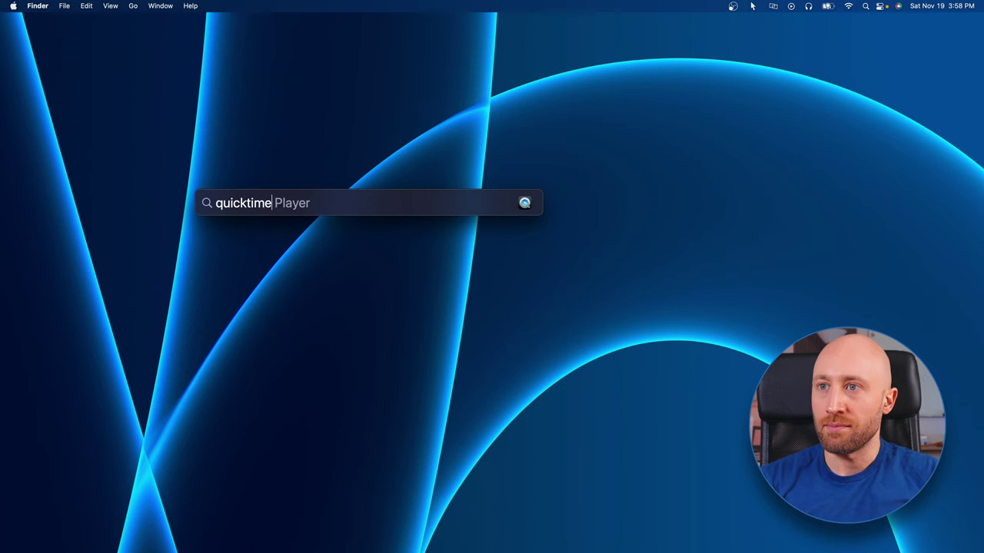
pyautogui.press('Return')
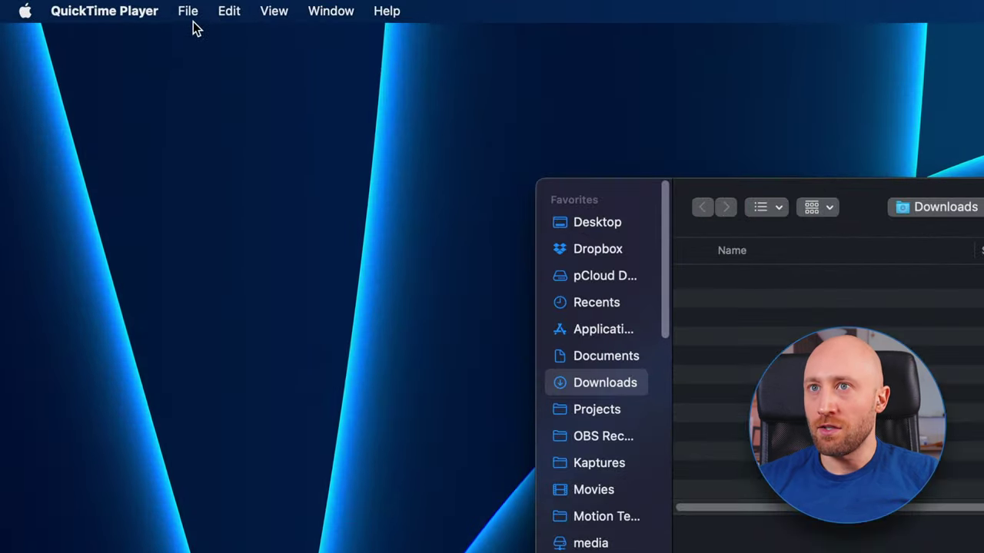
pyautogui.click(189, 10)
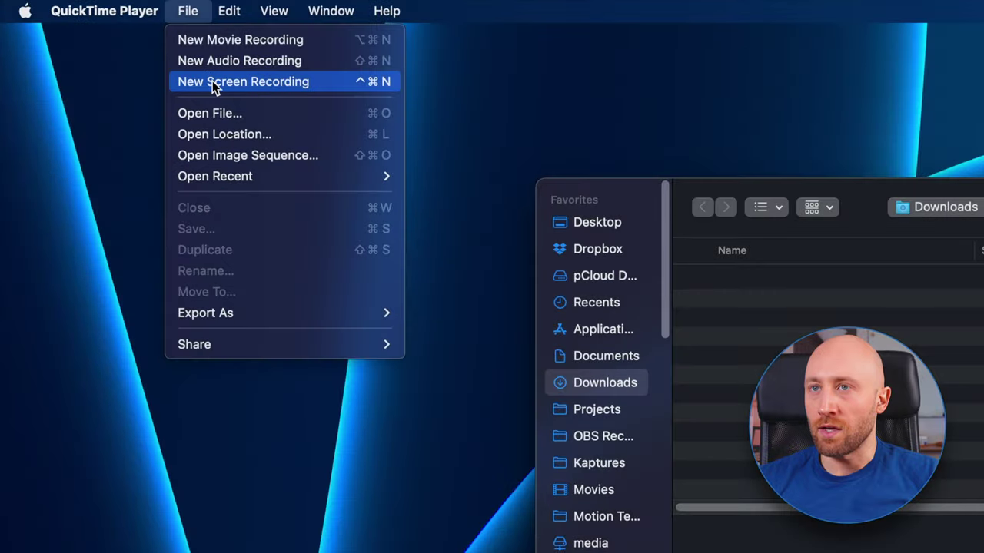
pyautogui.click(213, 82)
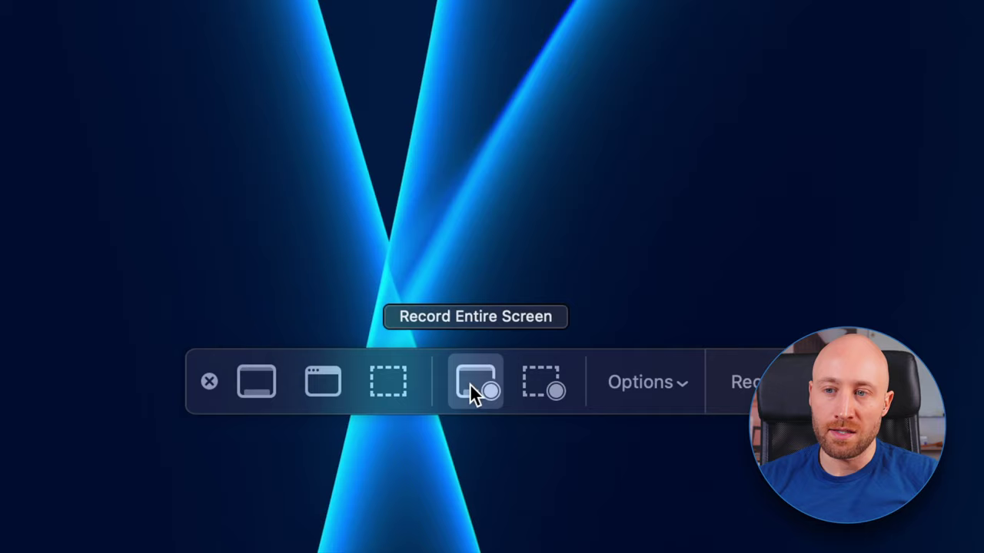
# - Try a resized, repositioned selected-portion capture area, then switch to Record Entire Screen
pyautogui.click(540, 382)
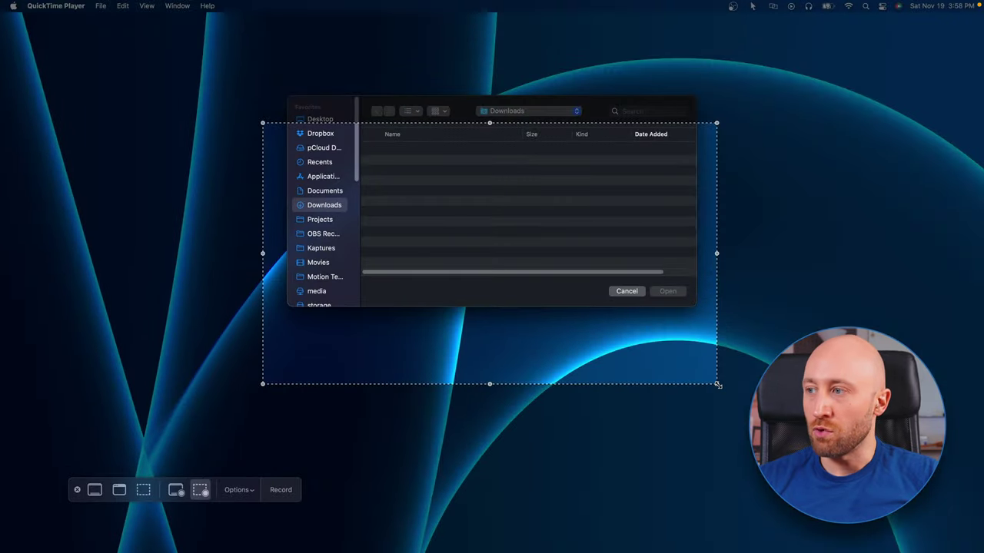
pyautogui.moveTo(718, 385); pyautogui.dragTo(659, 351)
pyautogui.moveTo(531, 259)
pyautogui.mouseDown()
pyautogui.moveTo(564, 274)
pyautogui.moveTo(528, 275)
pyautogui.mouseUp()
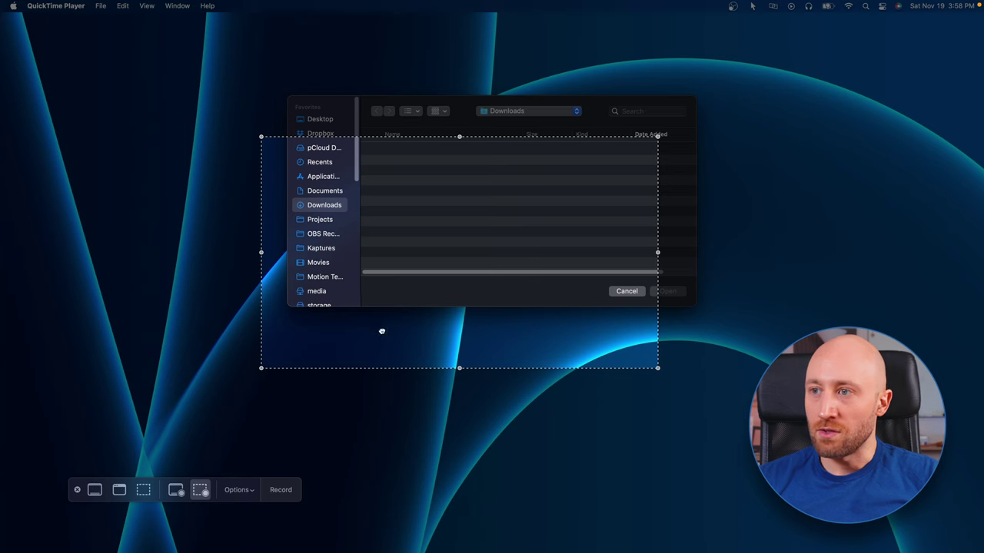
pyautogui.moveTo(382, 331); pyautogui.dragTo(422, 336)
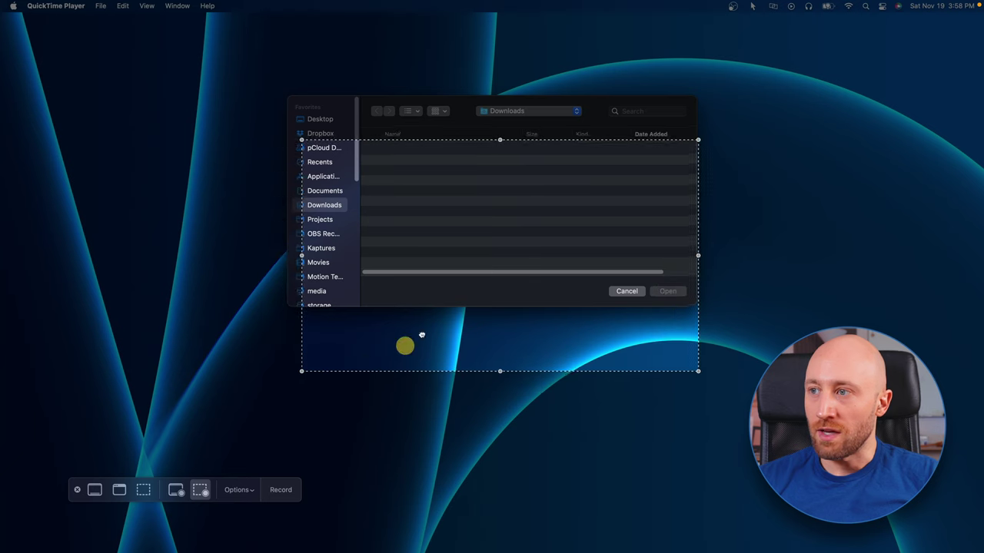
pyautogui.click(174, 490)
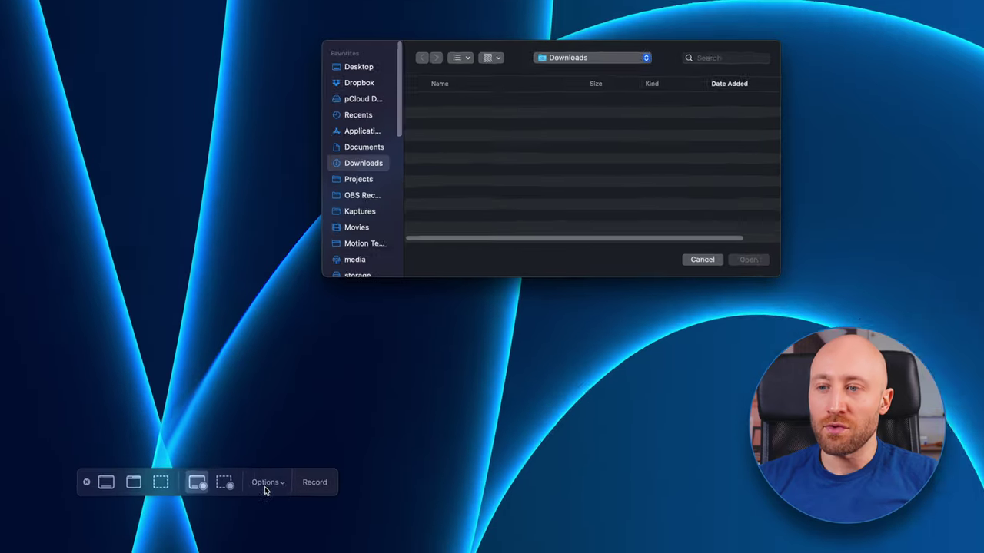
# - Check the recording Options menu and close it with the microphone left at None
pyautogui.click(238, 490)
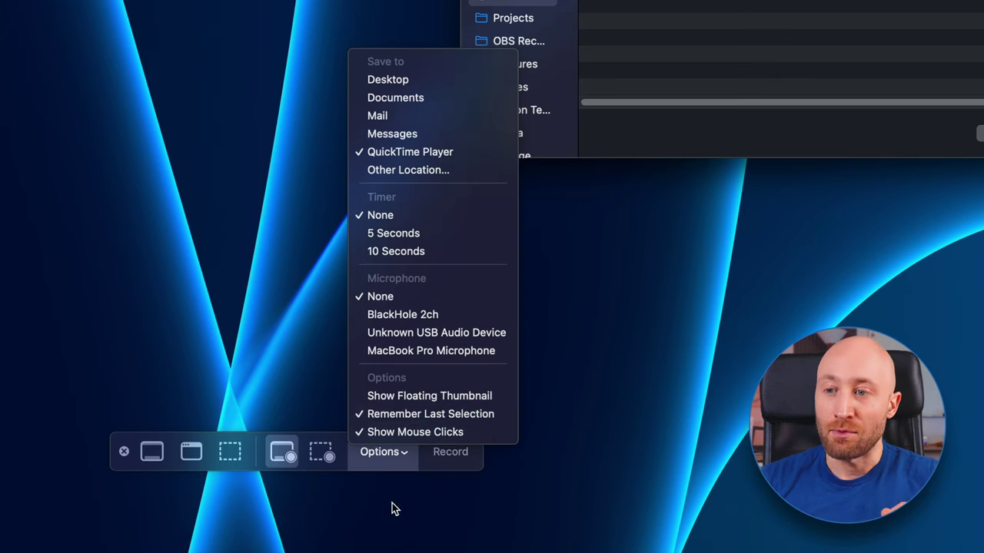
pyautogui.click(325, 461)
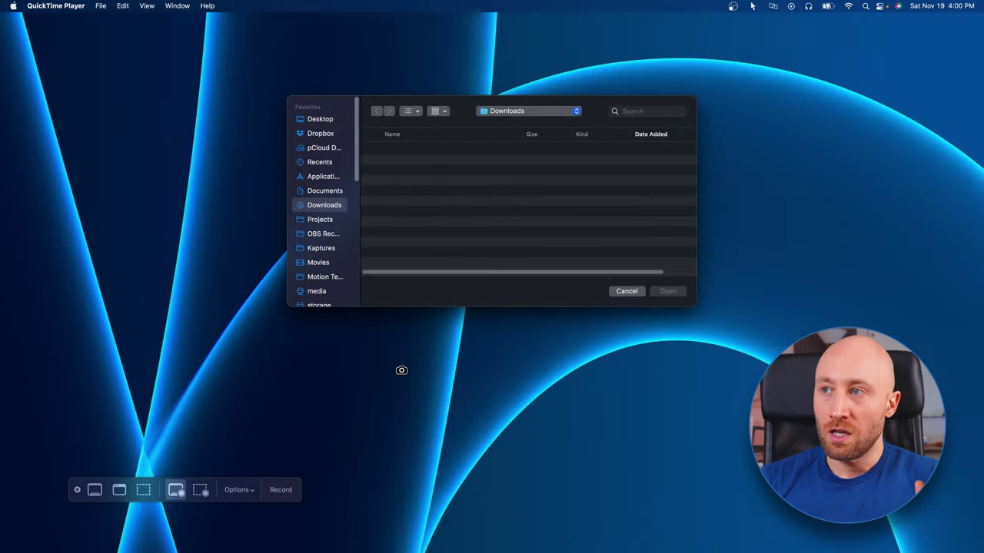
# - Record the screen while the YouTube video plays and pauses at 0:14, then stop recording
pyautogui.click(402, 369)
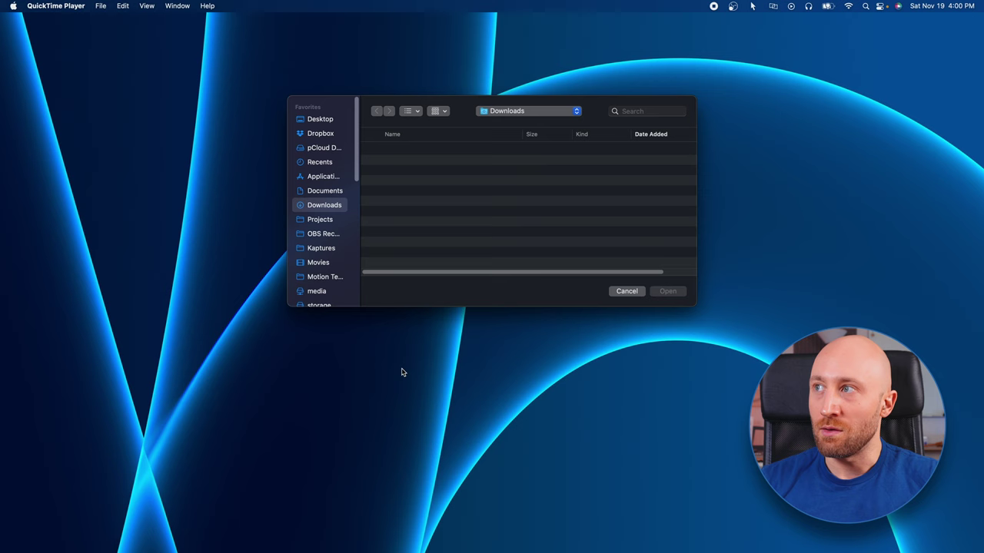
pyautogui.moveTo(456, 102); pyautogui.dragTo(462, 146)
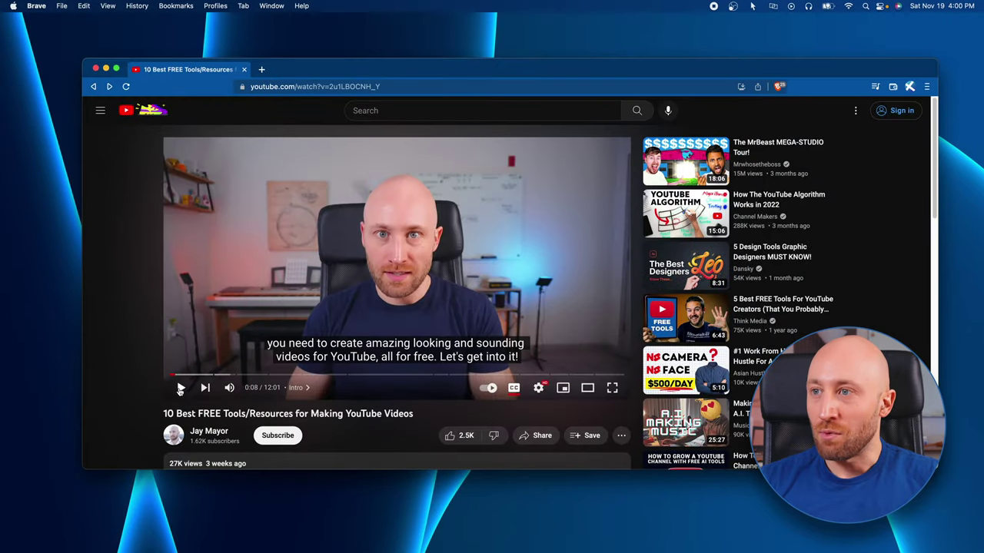
pyautogui.click(180, 389)
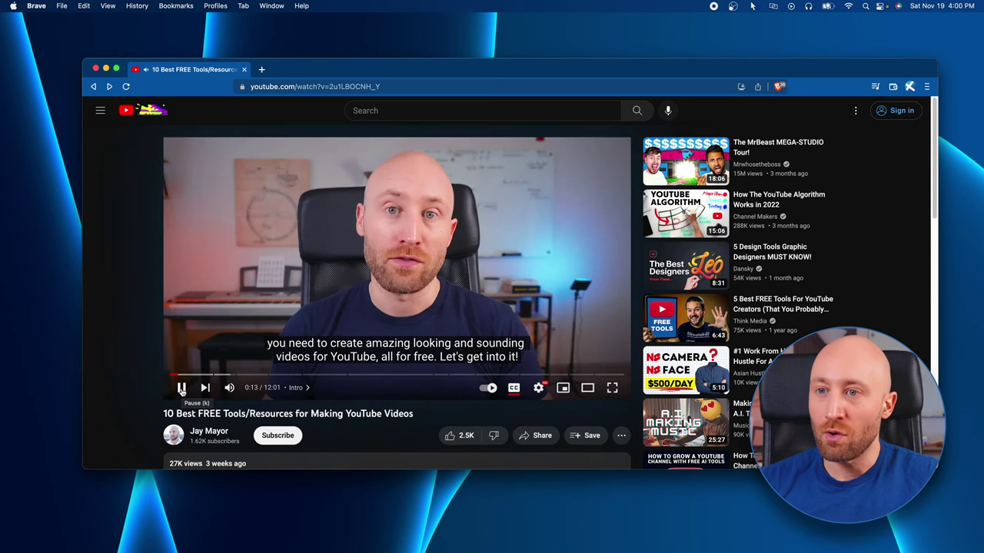
pyautogui.click(182, 389)
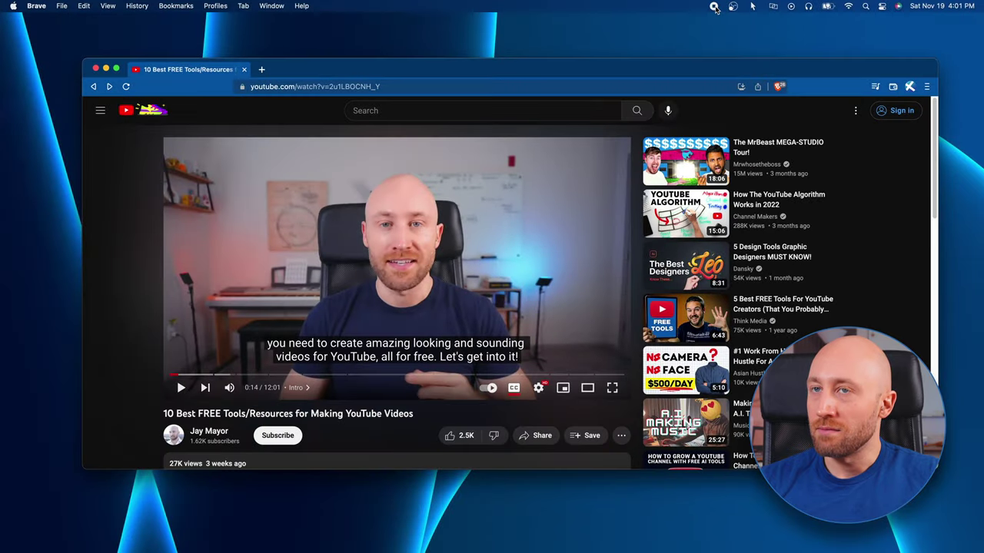
pyautogui.click(714, 7)
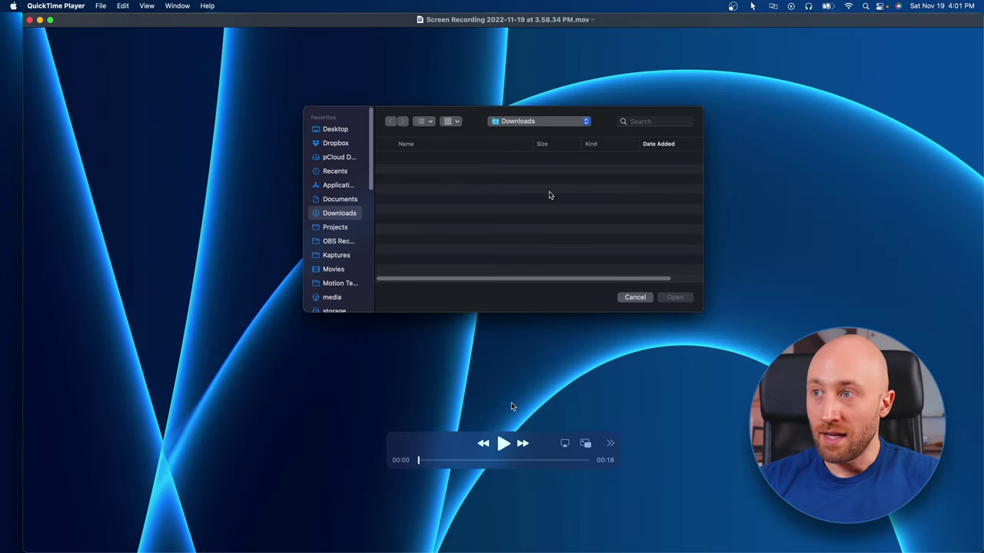
# - Play back the 16-second QuickTime recording and pause it
pyautogui.click(501, 443)
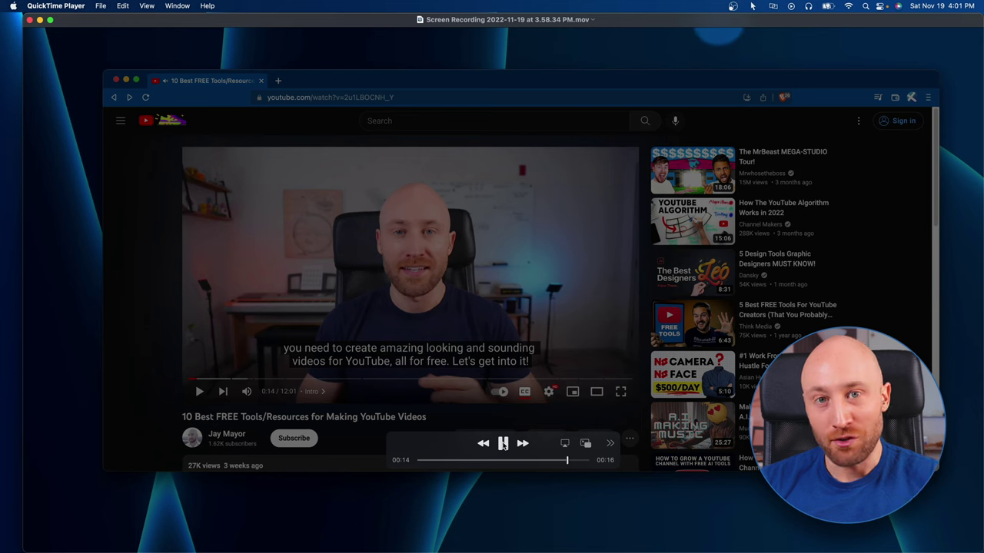
pyautogui.click(503, 444)
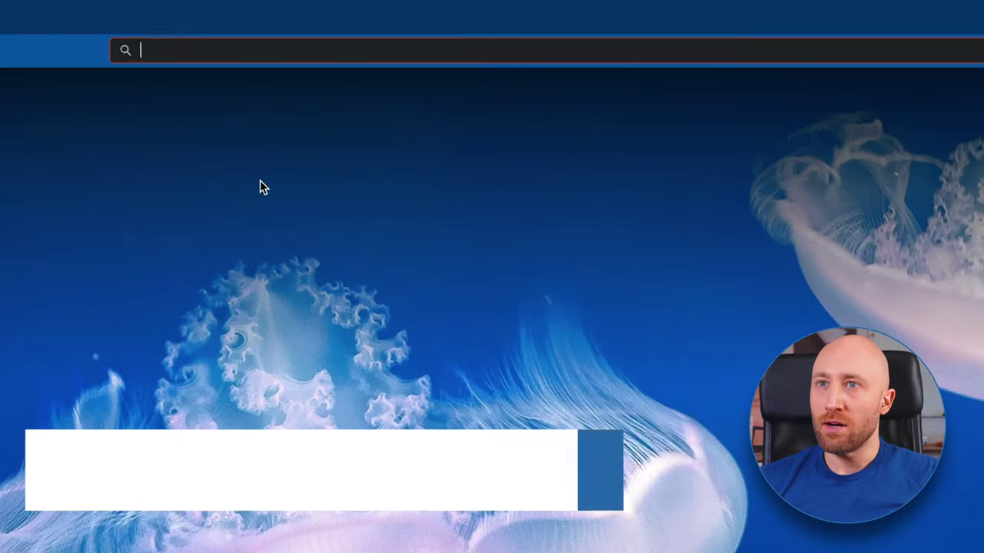
# - Load existential.audio/blackhole and fill the subscribe form with the e-mail, first and last name
pyautogui.write('https://existential.audio/blackhole/')
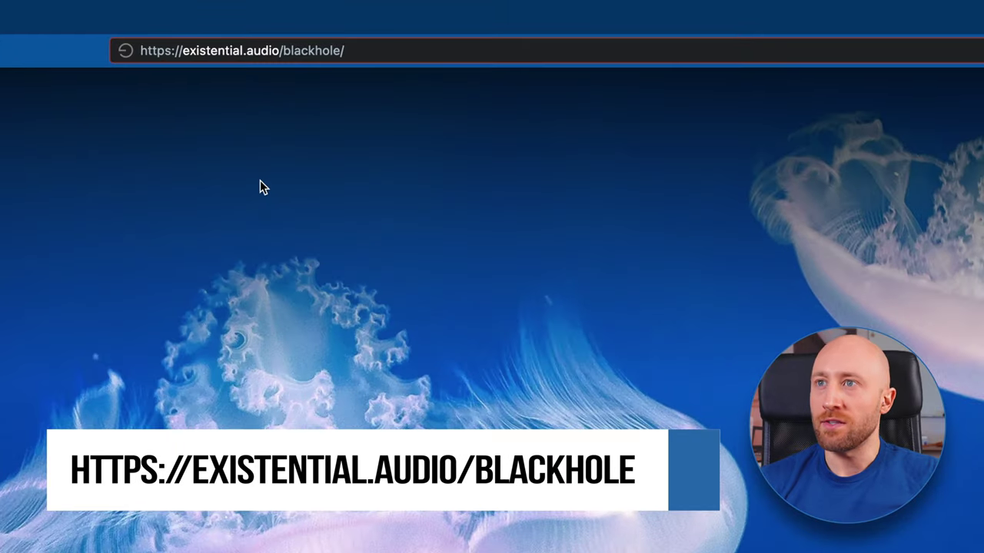
pyautogui.press('Return')
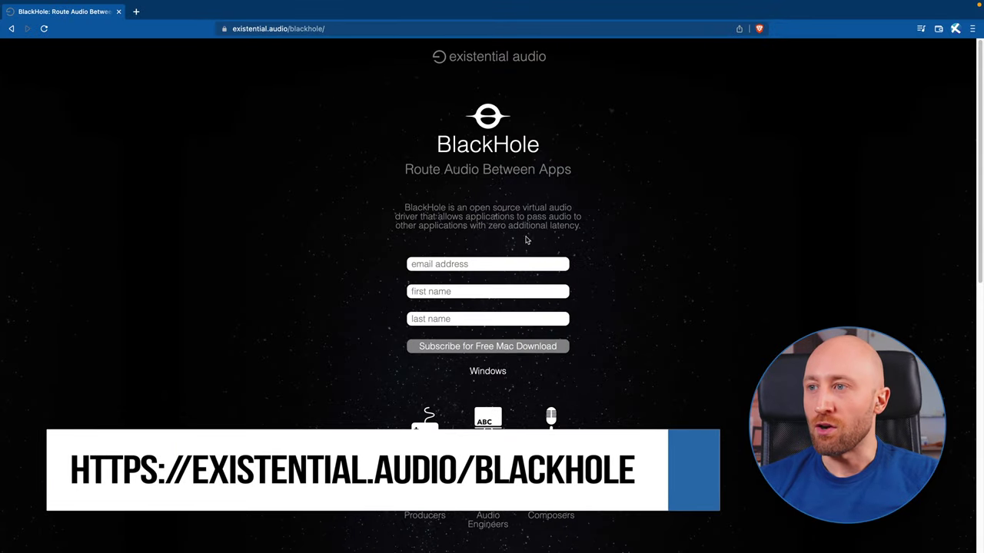
pyautogui.click(484, 264)
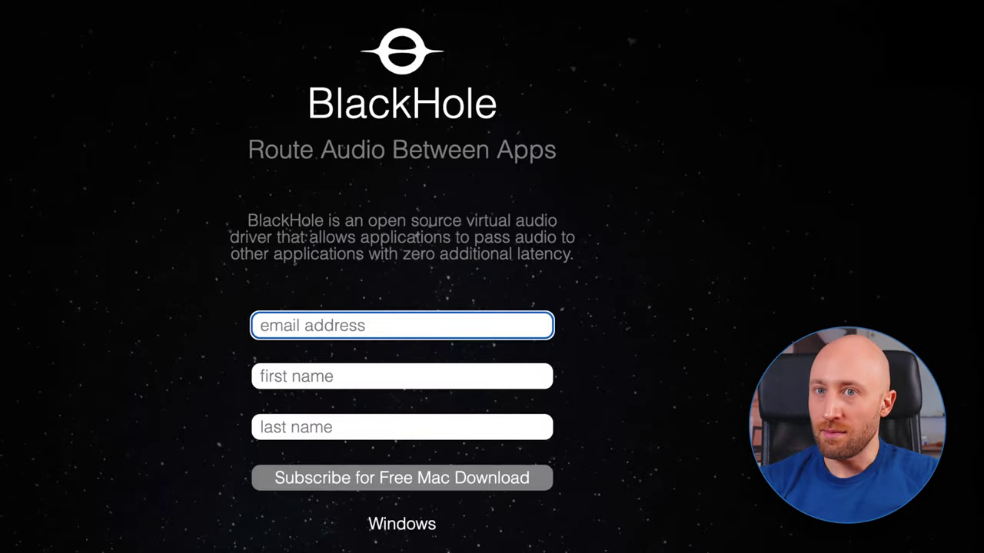
pyautogui.press('super+v')
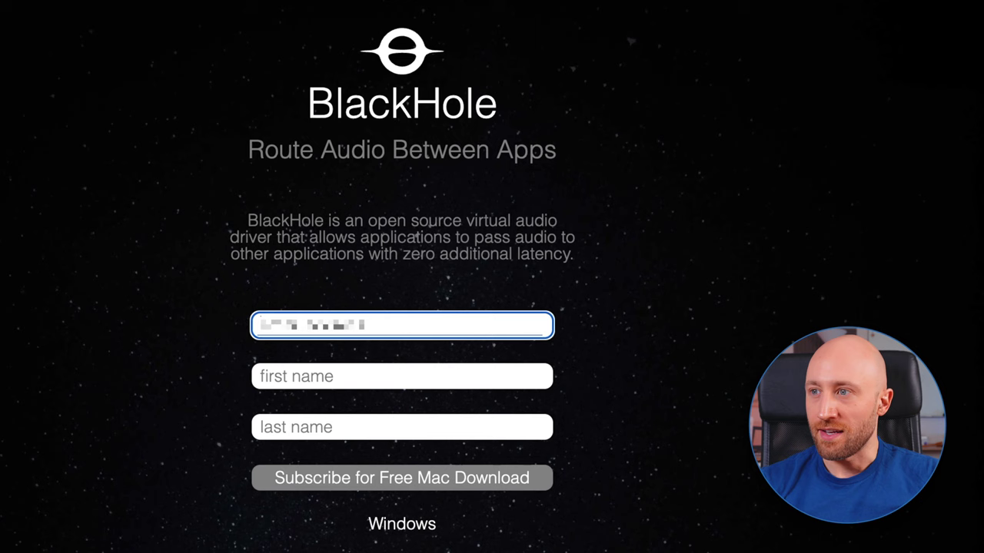
pyautogui.press('Tab')
pyautogui.press('Tab')
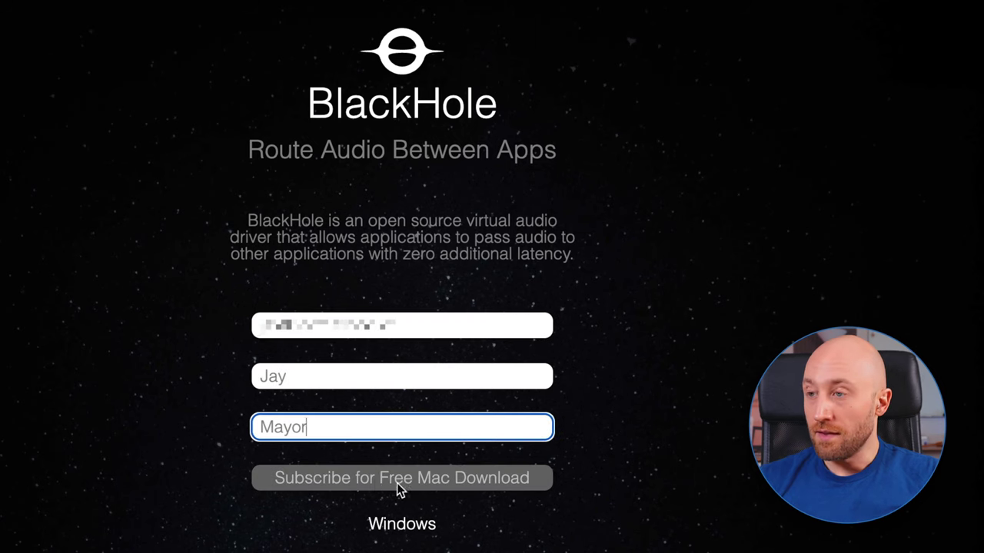
# - Subscribe, open the emailed download link, and download BlackHole 2ch v0.4.0
pyautogui.click(386, 481)
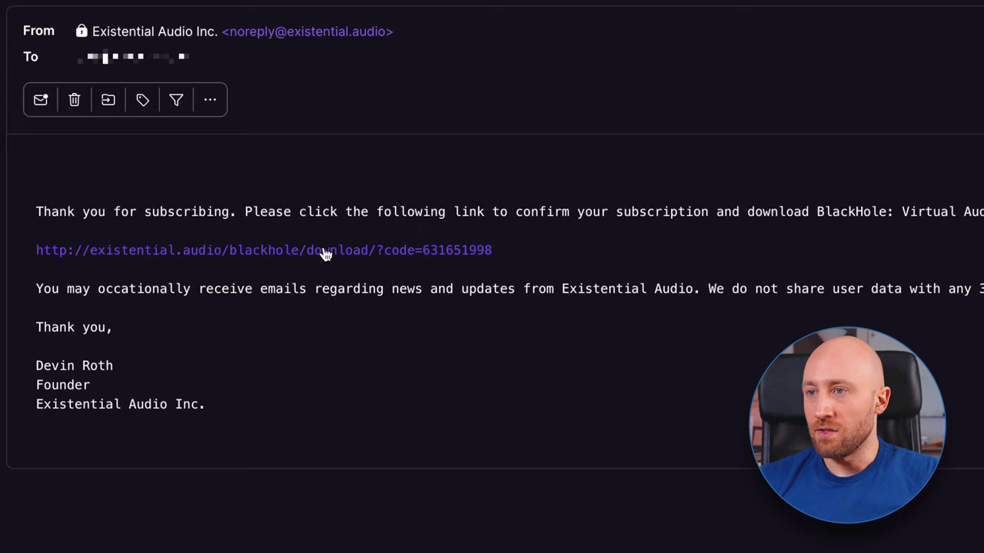
pyautogui.click(399, 251)
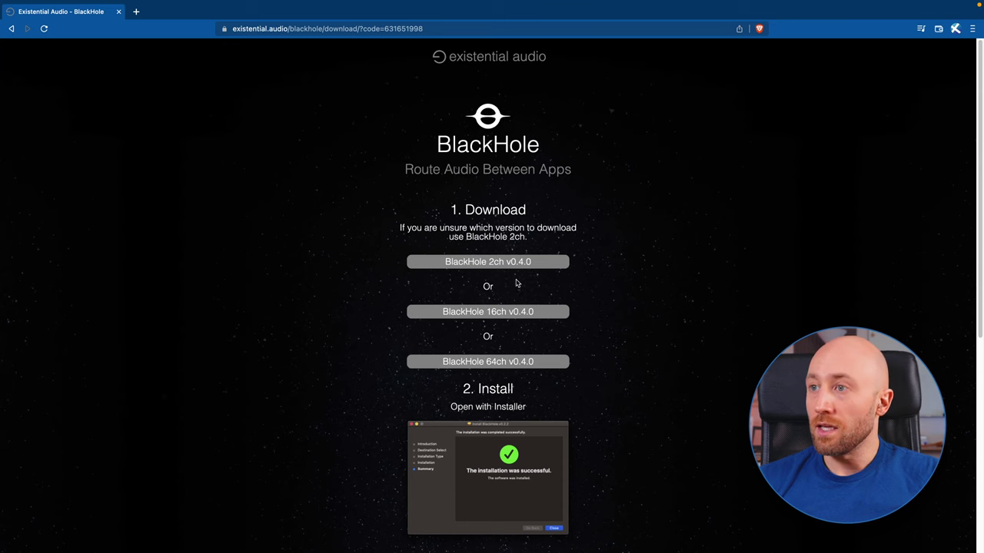
pyautogui.click(476, 263)
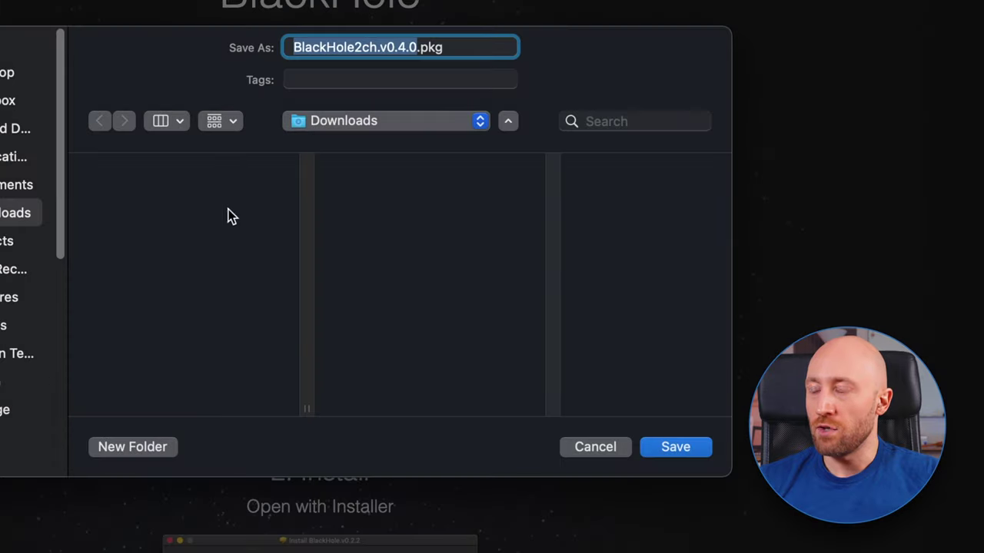
# - Save BlackHole2ch.v0.4.0.pkg to Downloads and run the installer through to installation
pyautogui.click(651, 446)
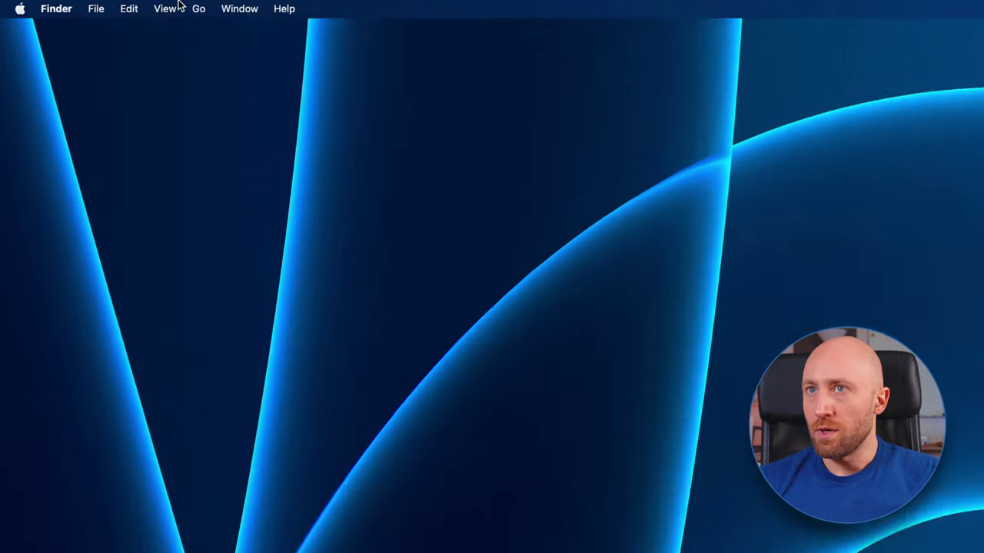
pyautogui.click(247, 11)
pyautogui.click(287, 173)
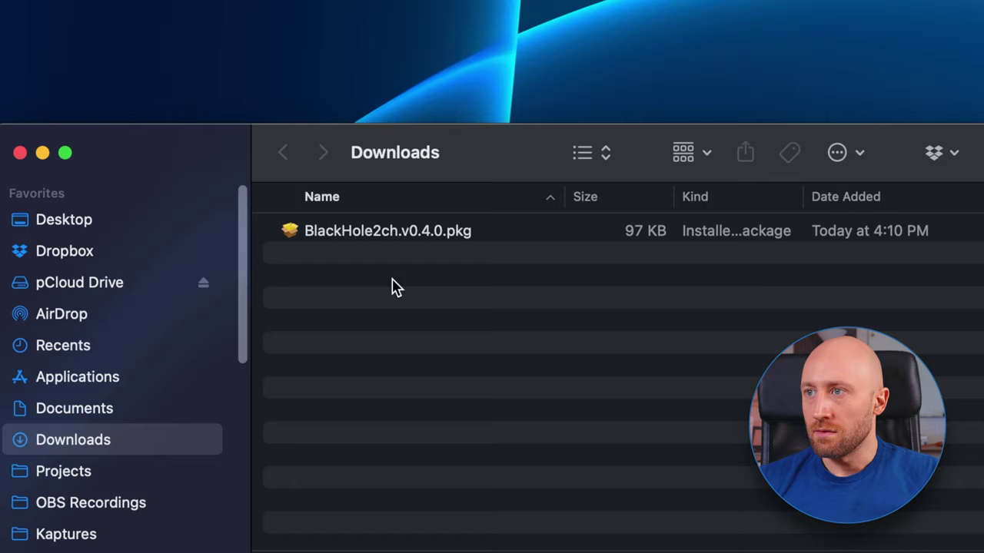
pyautogui.doubleClick(401, 234)
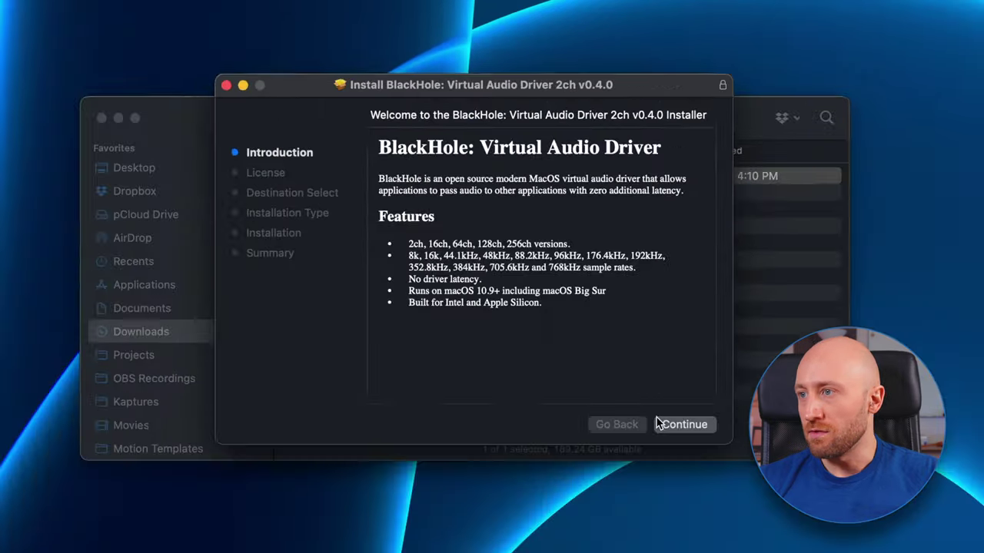
pyautogui.click(644, 388)
pyautogui.click(649, 388)
pyautogui.click(608, 273)
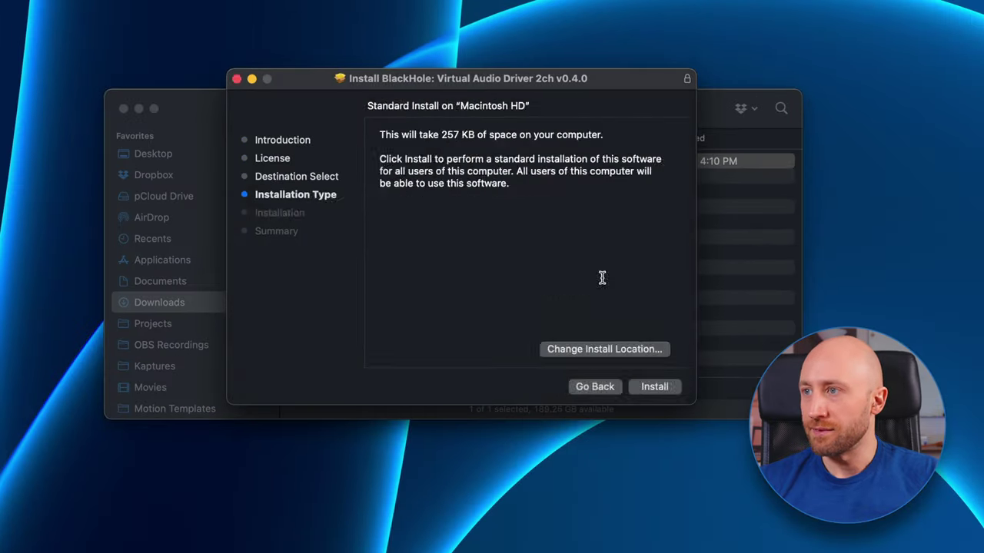
pyautogui.press('Return')
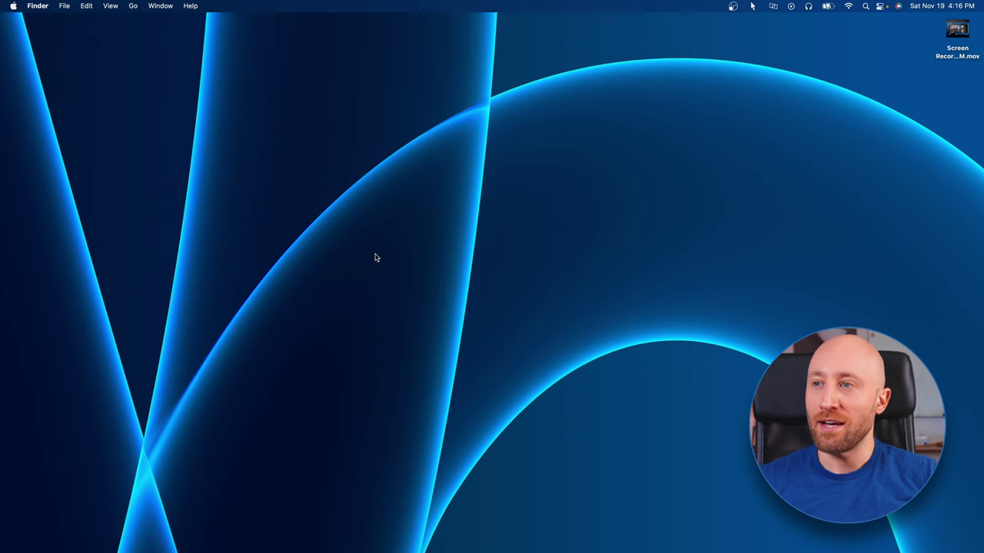
# - Launch Audio MIDI Setup via Spotlight and move its Audio Devices window lower
pyautogui.press('super+space')
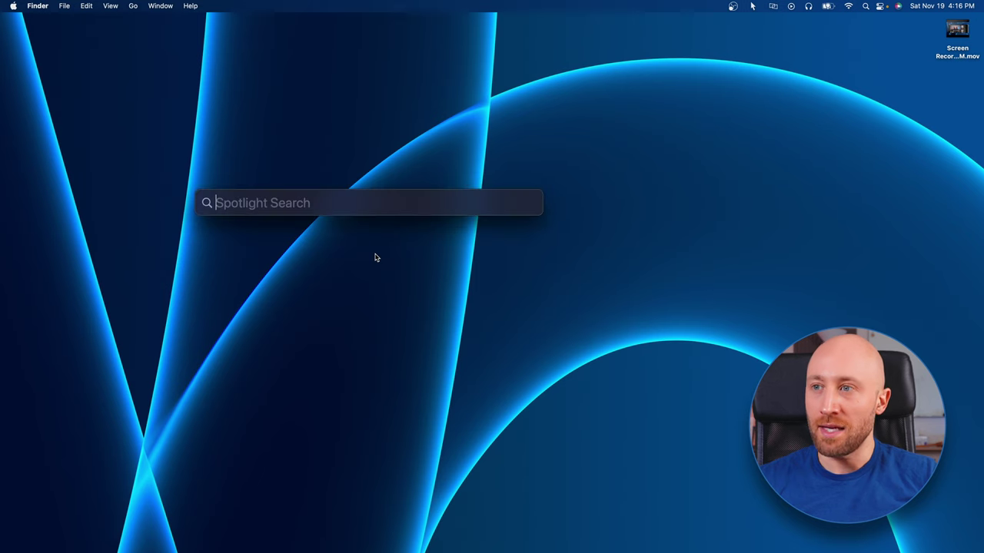
pyautogui.write('audio mi')
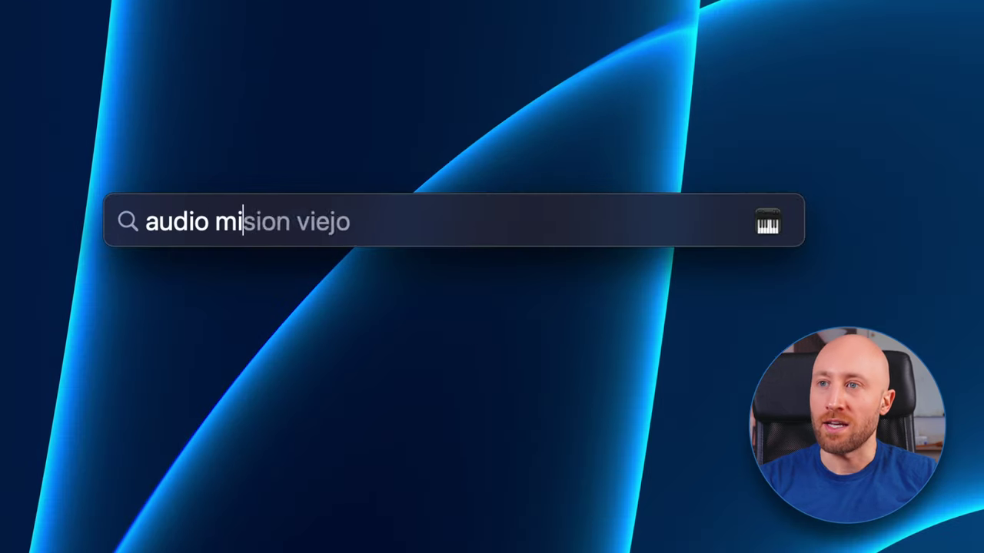
pyautogui.write('di setup')
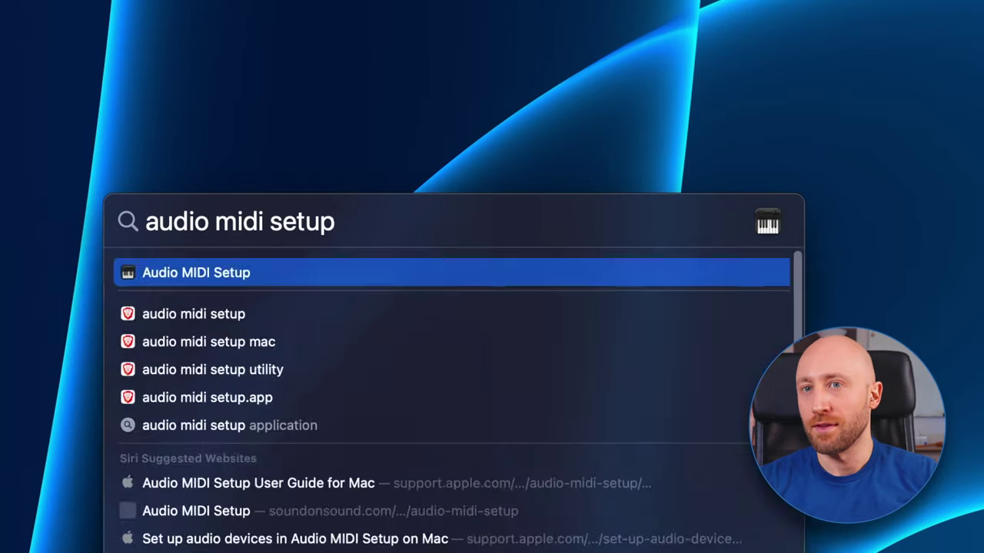
pyautogui.press('Return')
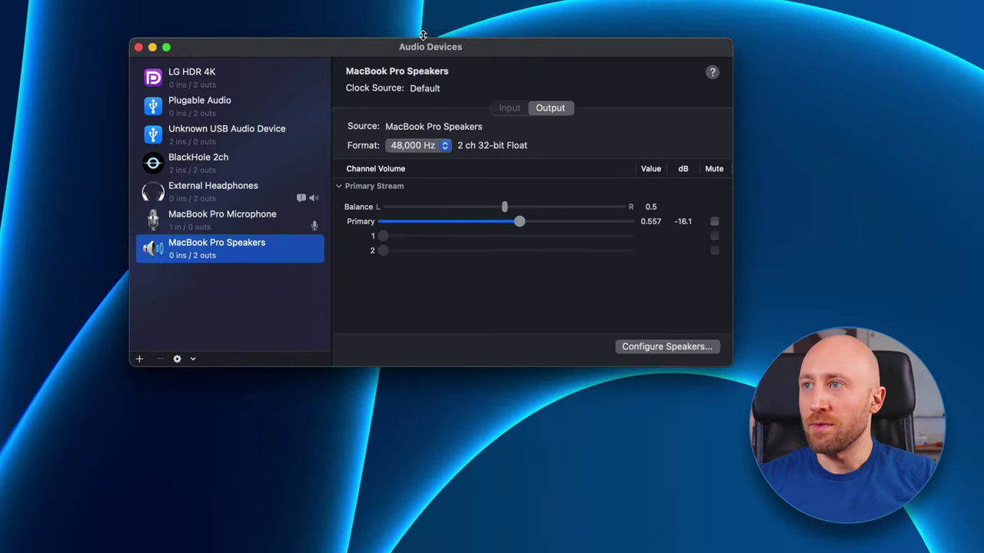
pyautogui.moveTo(423, 35); pyautogui.dragTo(422, 74)
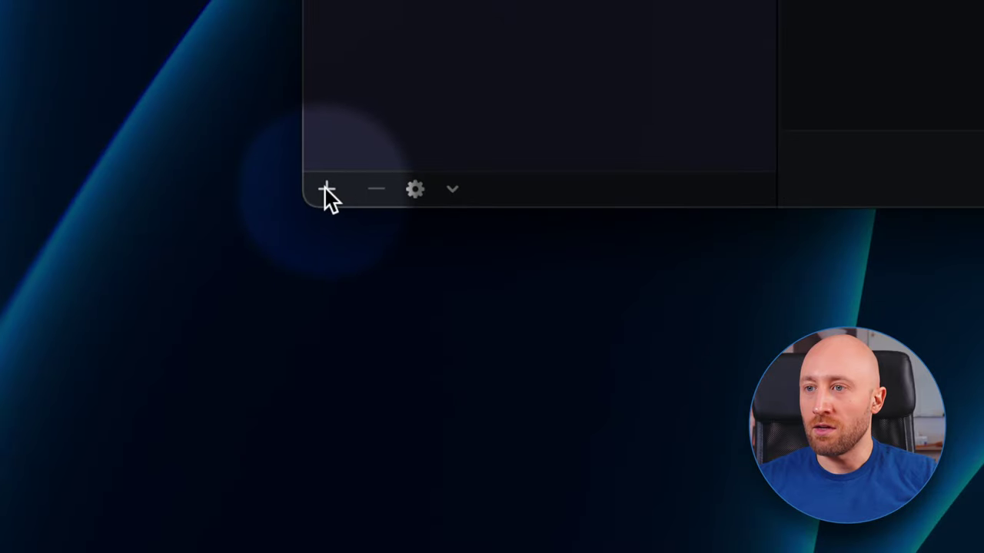
# - Create an aggregate device named 'Computer Audio Input' with BlackHole 2ch as its subdevice
pyautogui.click(139, 396)
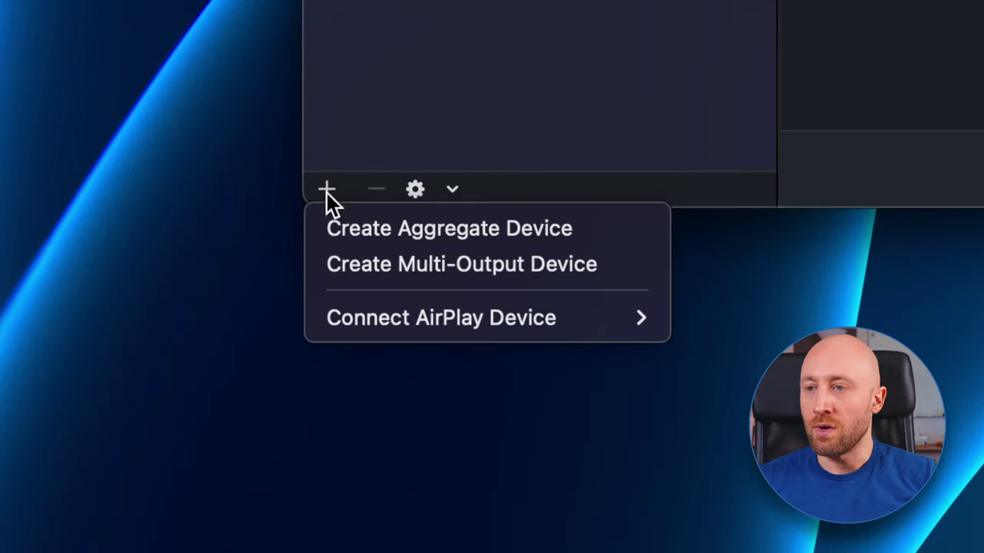
pyautogui.click(444, 231)
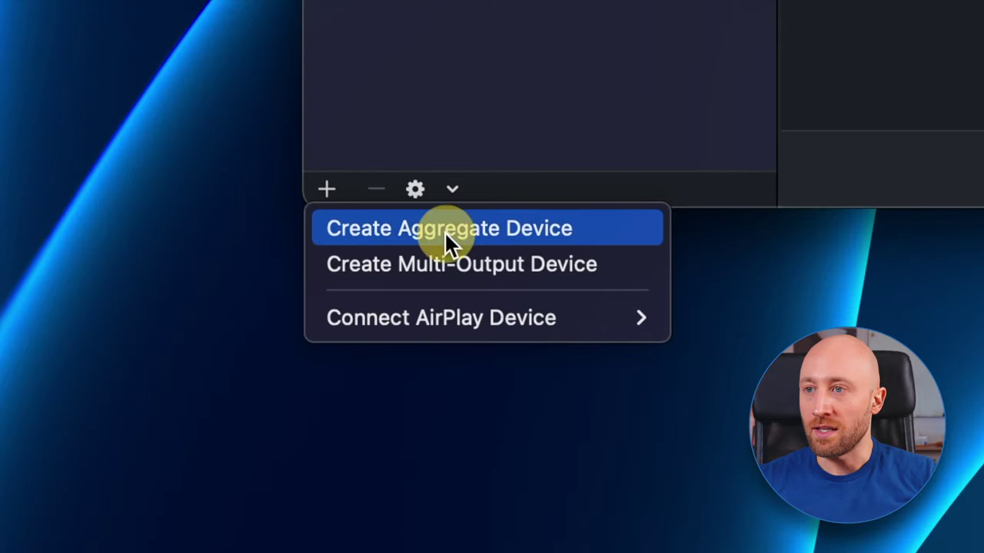
pyautogui.doubleClick(254, 338)
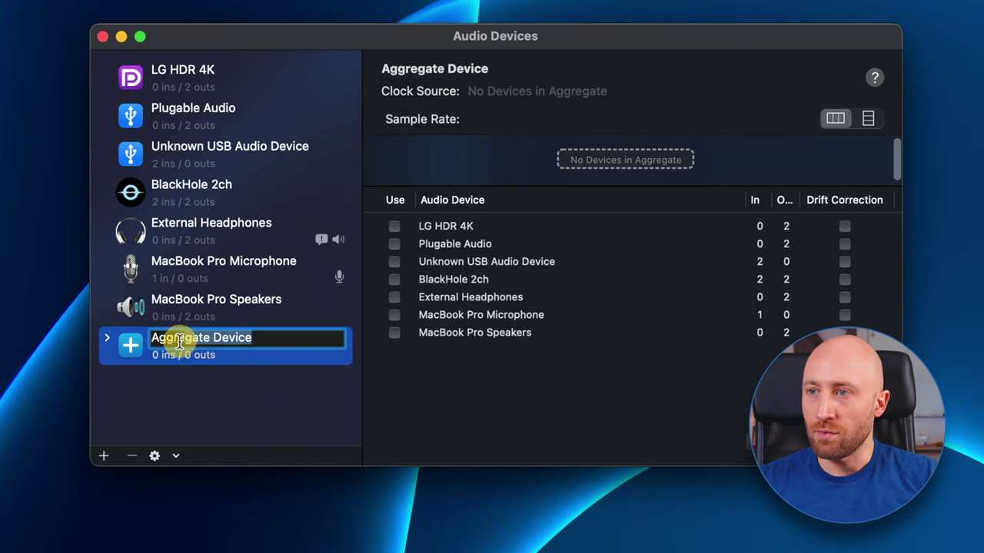
pyautogui.write('Compu')
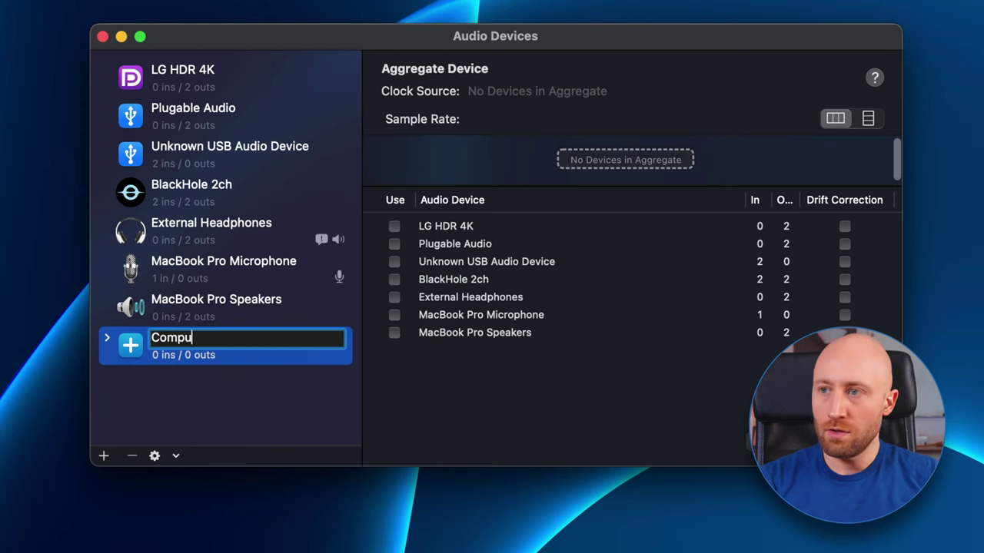
pyautogui.write('ter Audio Inp')
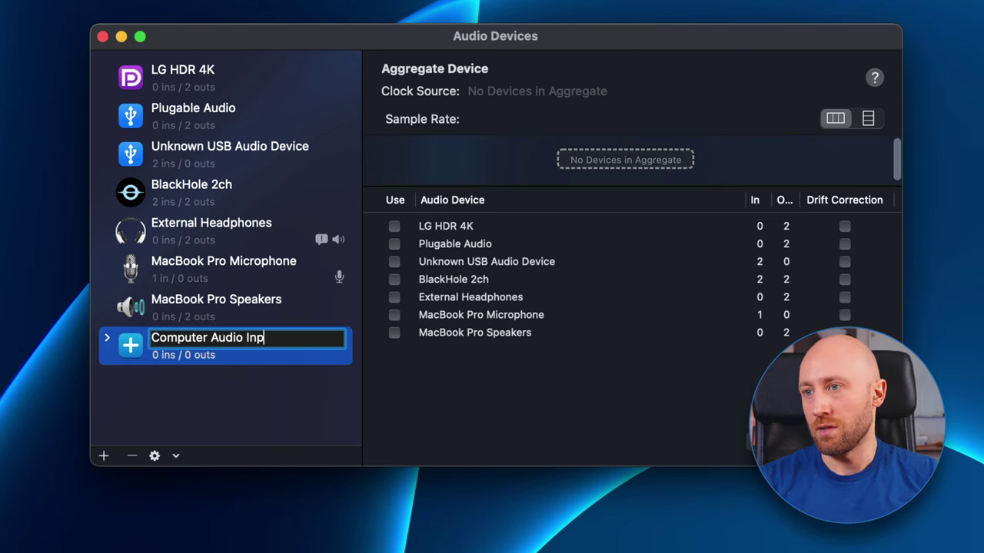
pyautogui.write('ut')
pyautogui.press('Return')
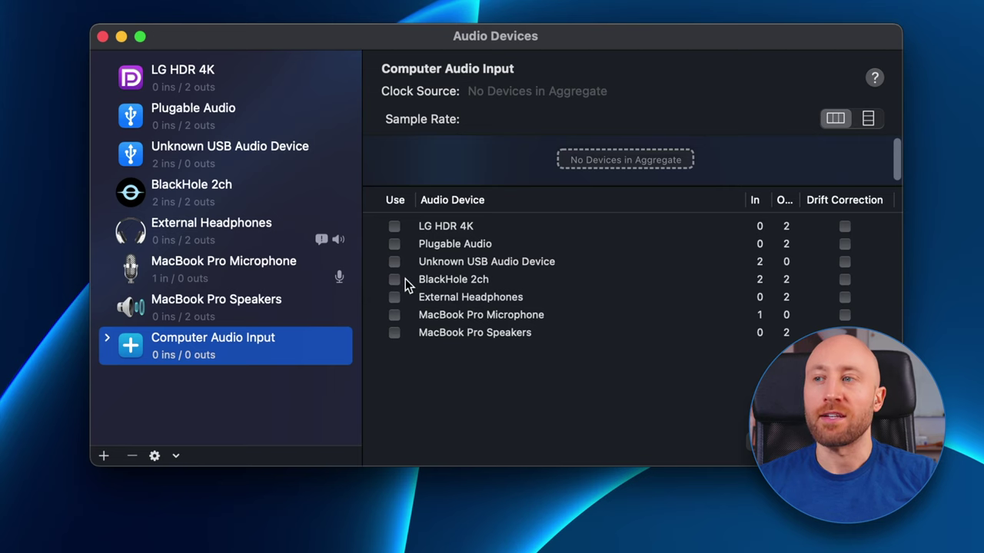
pyautogui.click(394, 280)
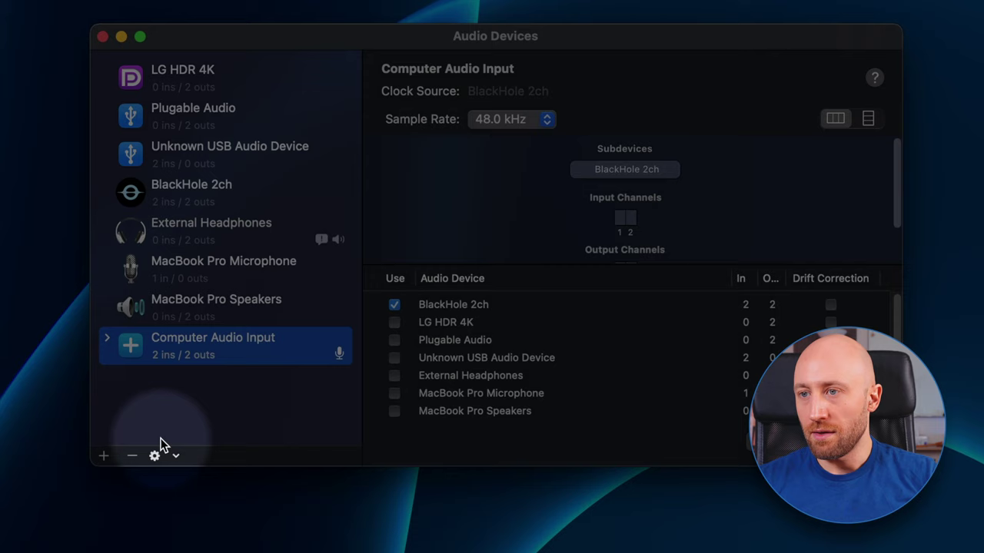
pyautogui.click(104, 456)
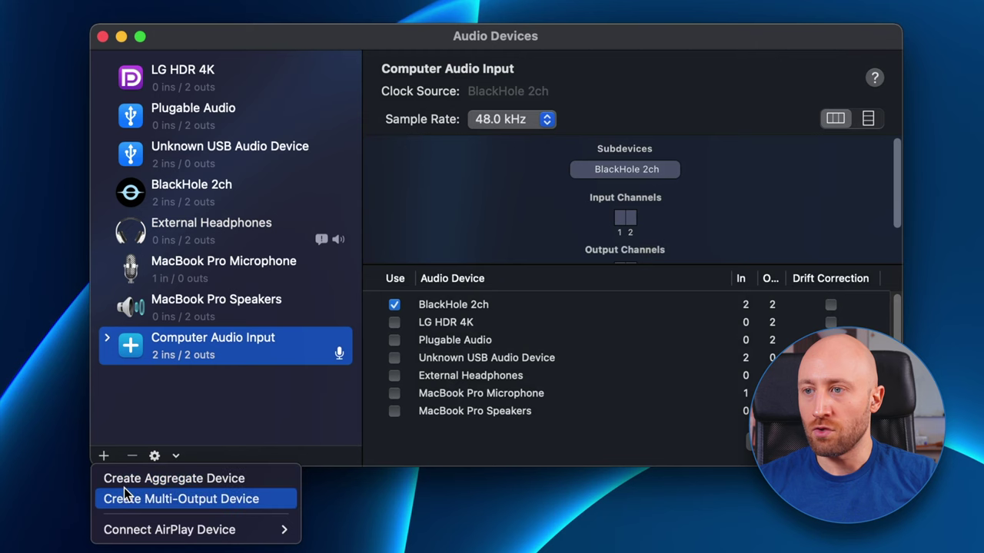
# - Create a multi-output device and rename it 'Headphones (For Recording)'
pyautogui.click(190, 500)
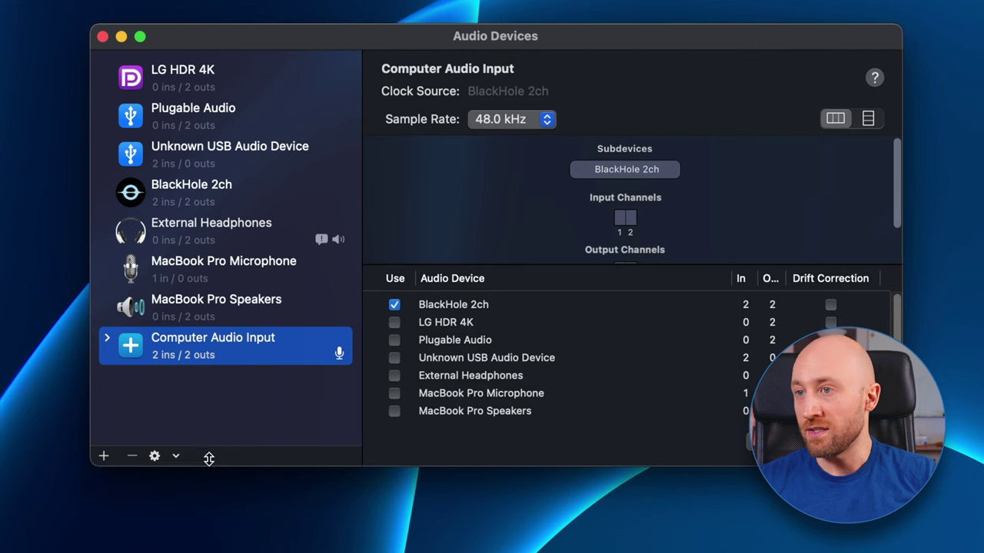
pyautogui.doubleClick(233, 376)
pyautogui.moveTo(277, 376); pyautogui.dragTo(157, 377)
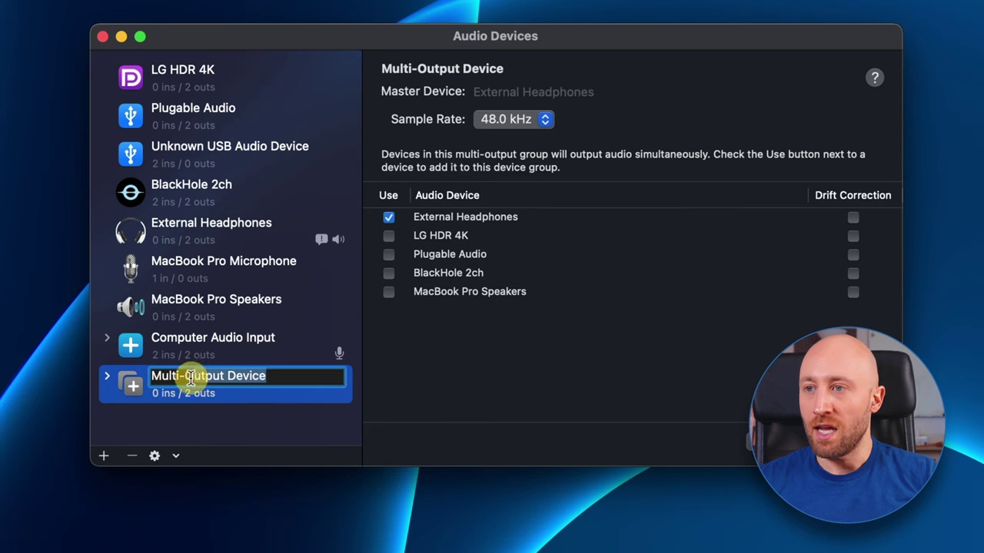
pyautogui.write('Headphones (For Recording')
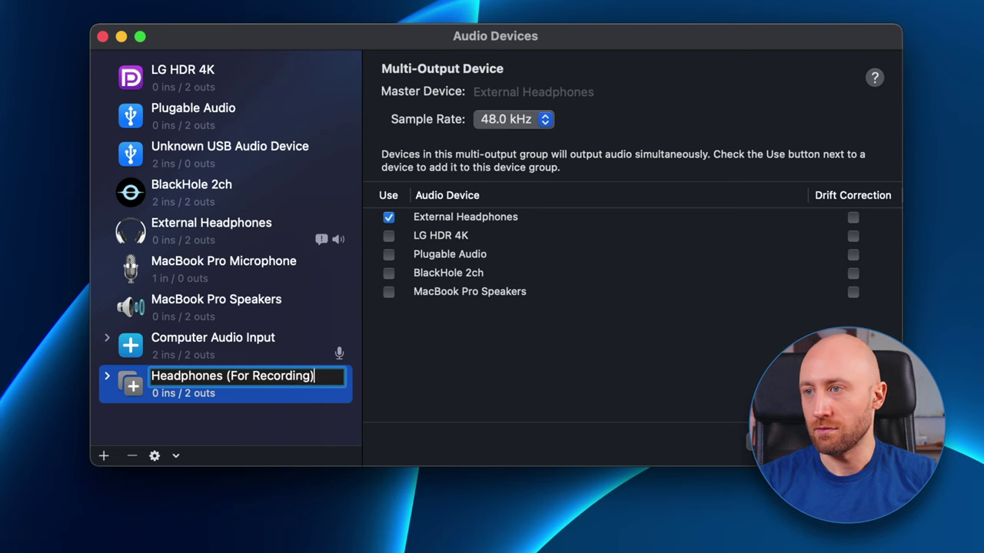
pyautogui.press('Return')
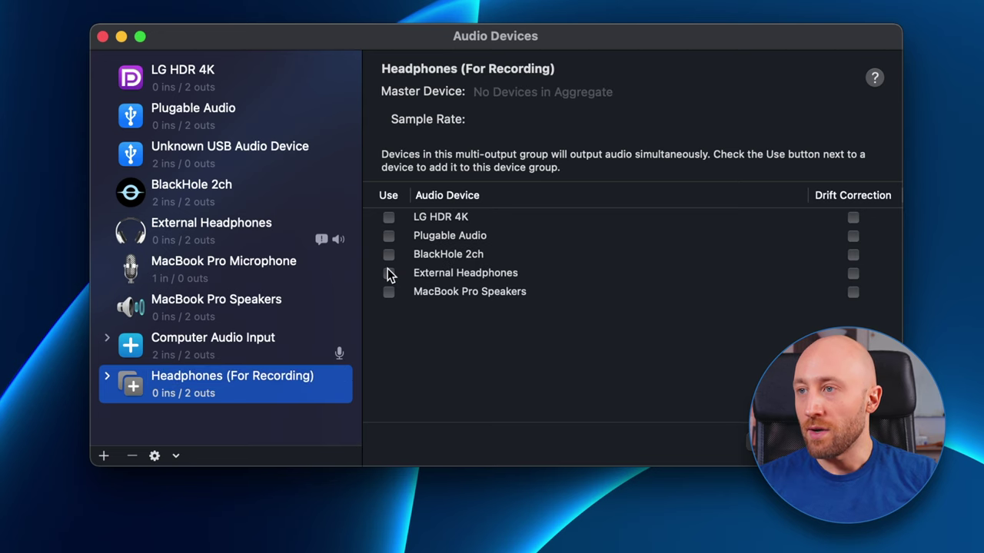
# - Tick External Headphones then BlackHole 2ch, re-ticking both so External Headphones is master
pyautogui.click(389, 273)
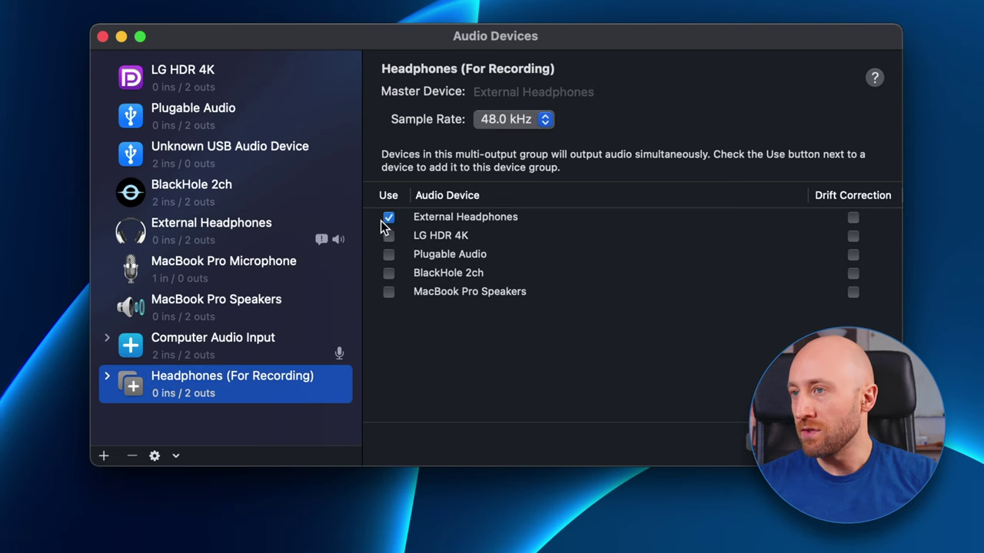
pyautogui.click(391, 275)
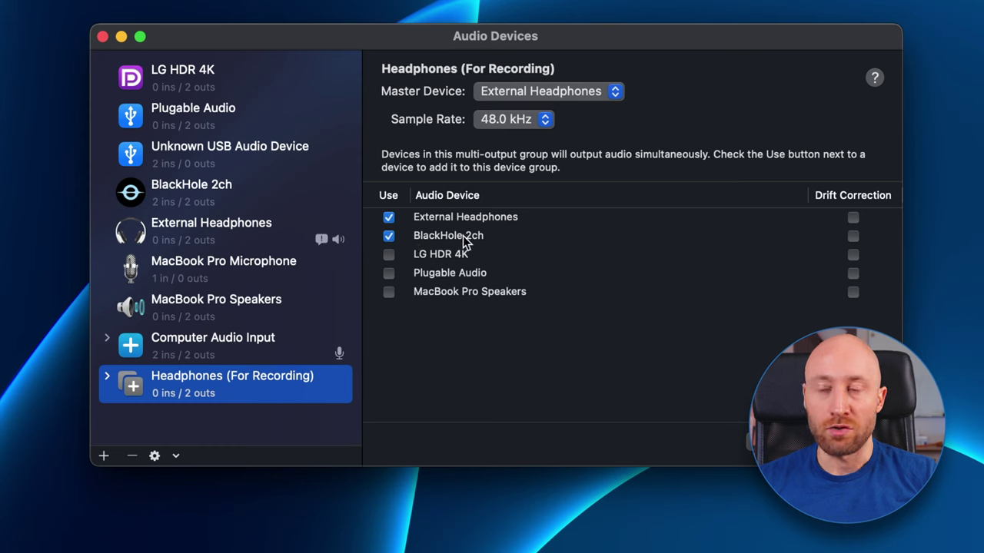
pyautogui.click(389, 218)
pyautogui.click(389, 217)
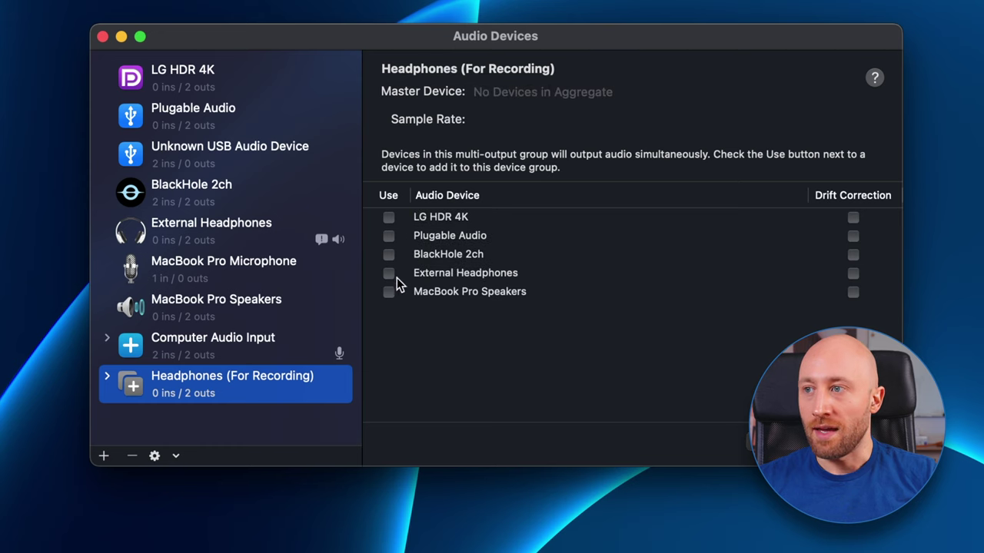
pyautogui.click(388, 274)
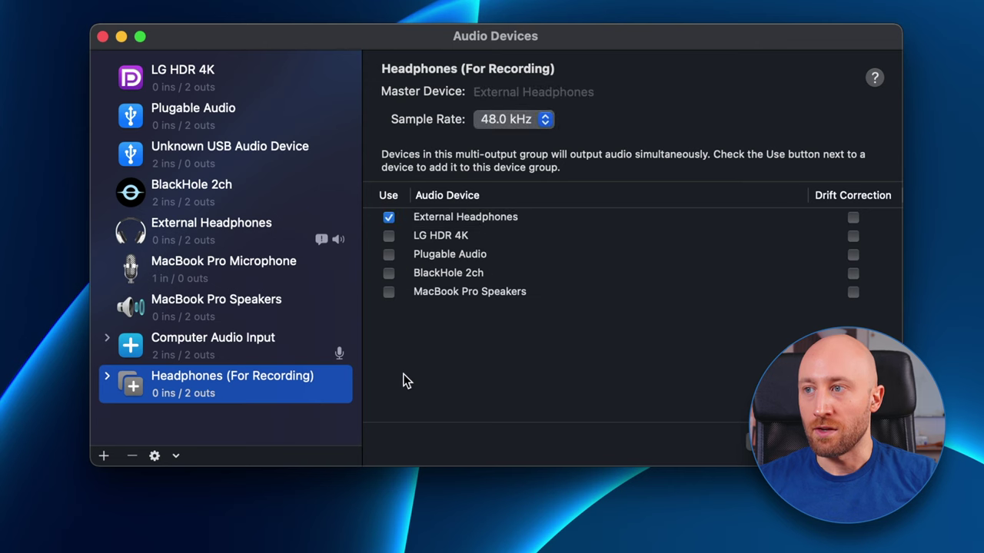
pyautogui.click(389, 273)
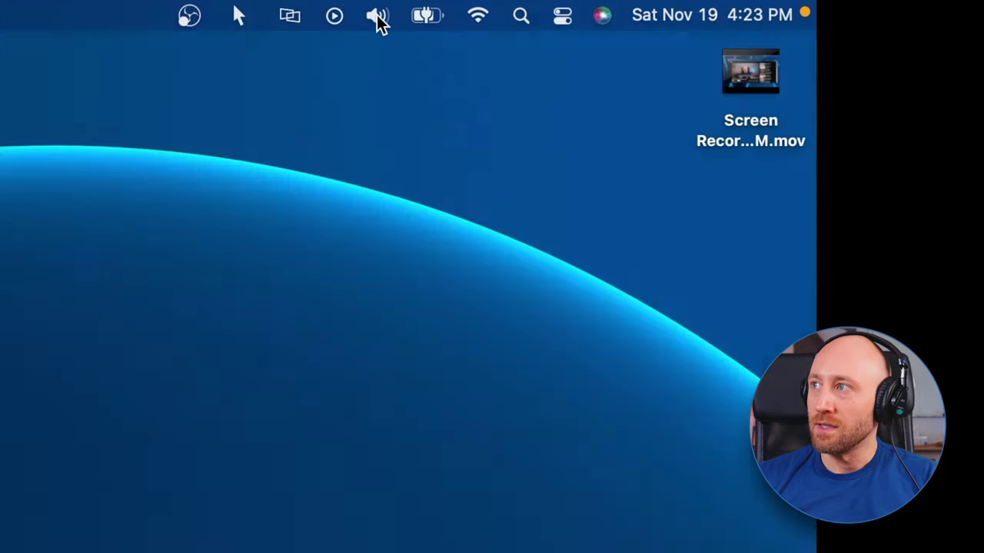
# - Set External Headphones volume in the Sound menu, then select Headphones (For Recording) as output
pyautogui.click(377, 19)
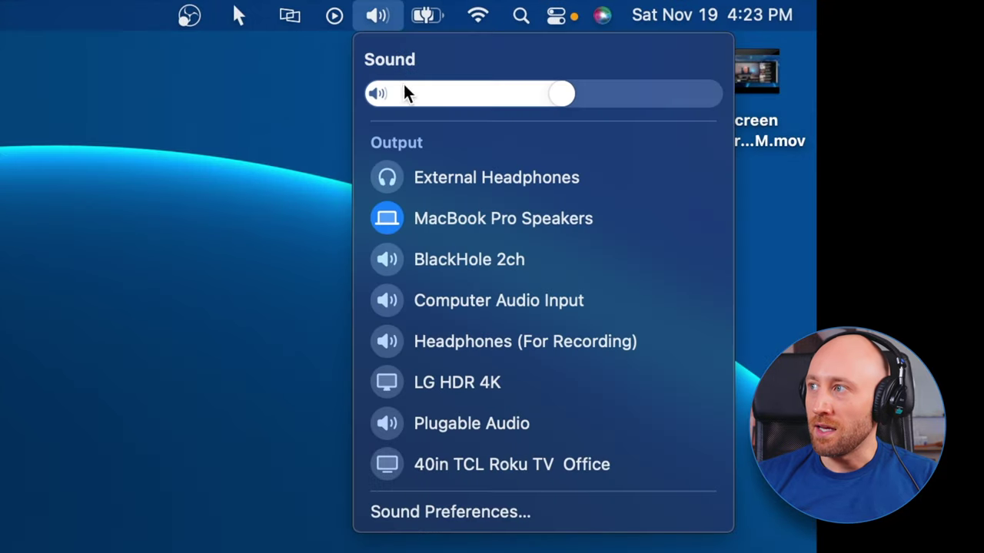
pyautogui.click(442, 175)
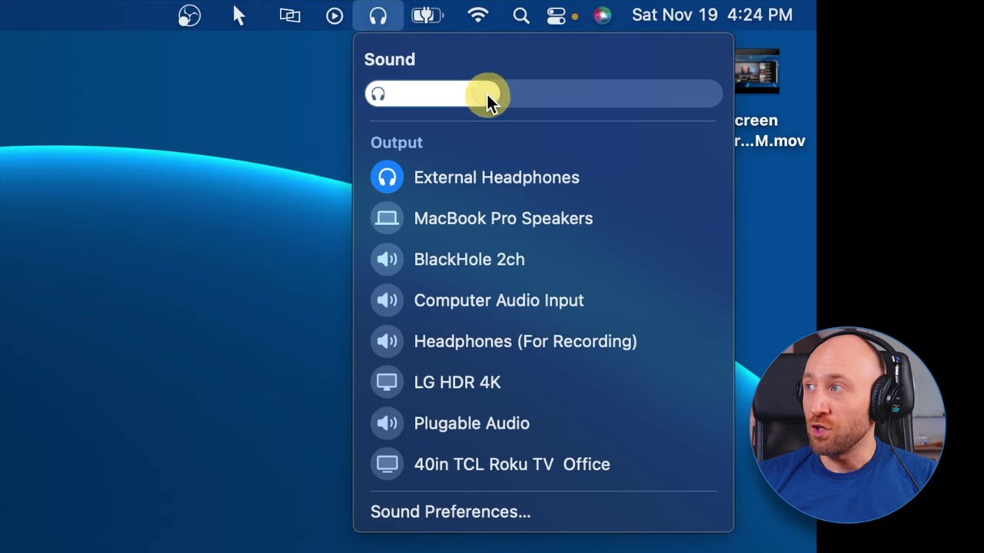
pyautogui.moveTo(487, 94); pyautogui.dragTo(547, 95)
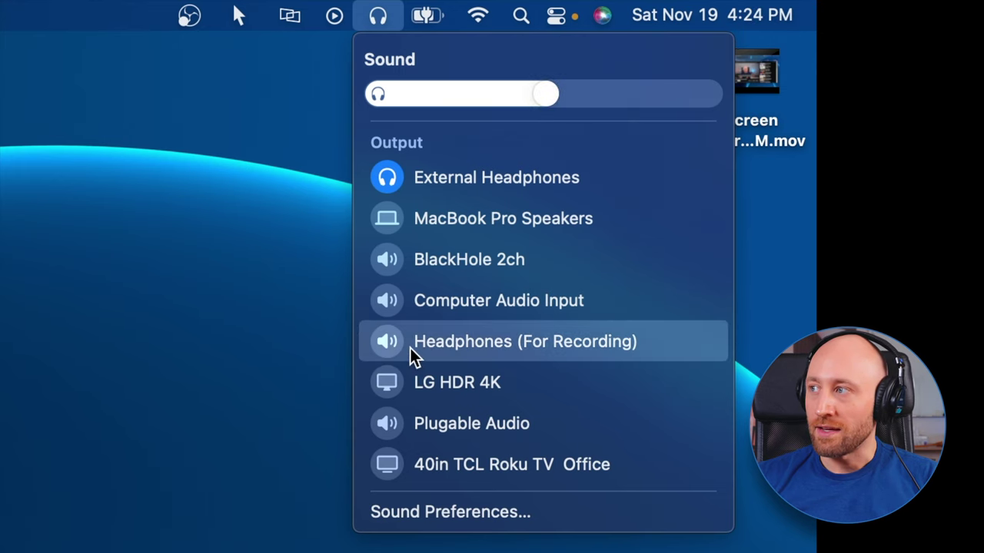
pyautogui.click(522, 340)
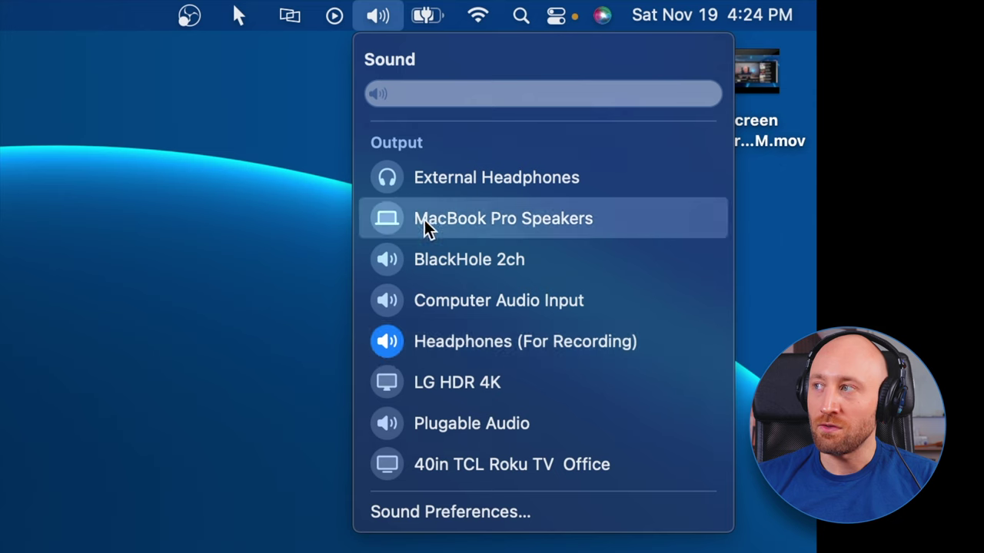
# - Fine-tune the External Headphones volume and route sound back to Headphones (For Recording)
pyautogui.click(466, 186)
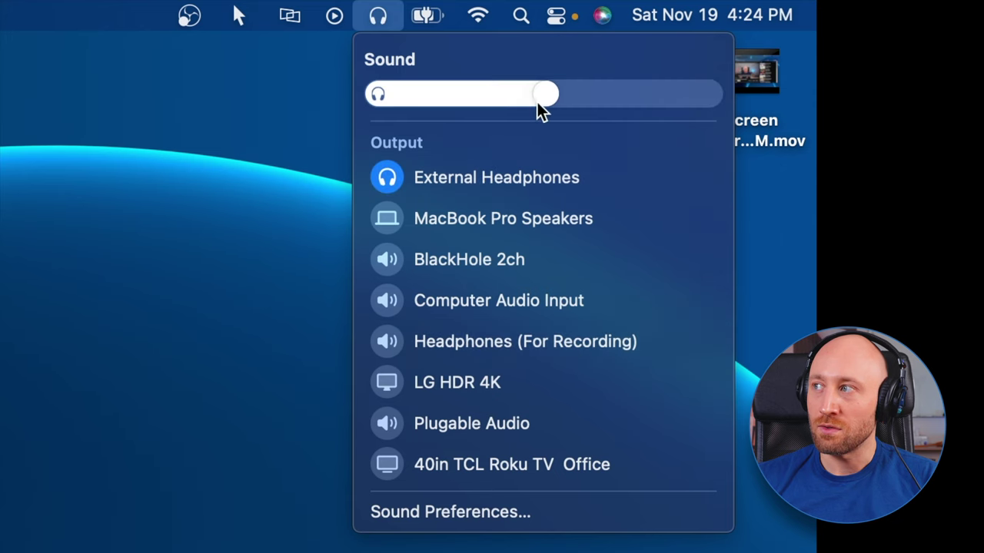
pyautogui.moveTo(538, 106); pyautogui.dragTo(560, 99)
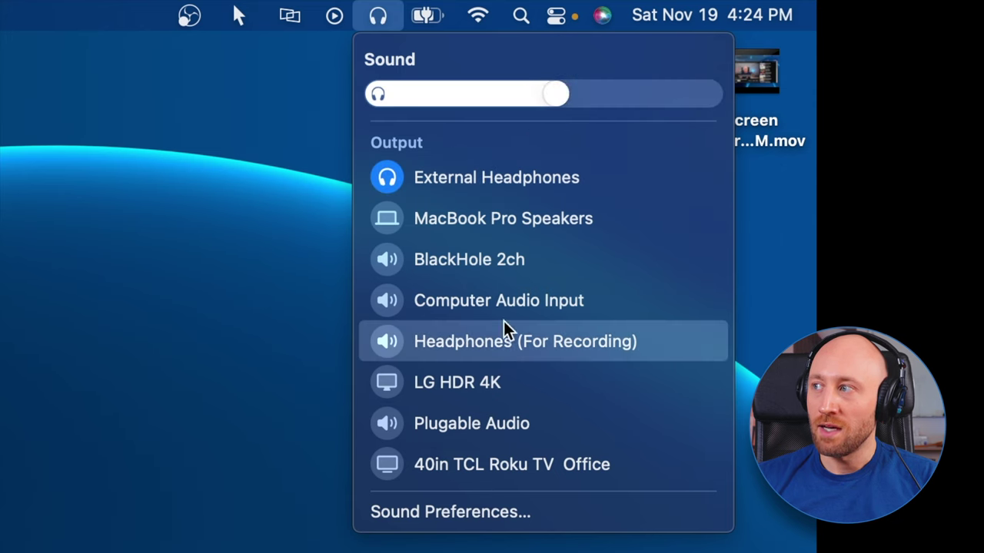
pyautogui.click(452, 347)
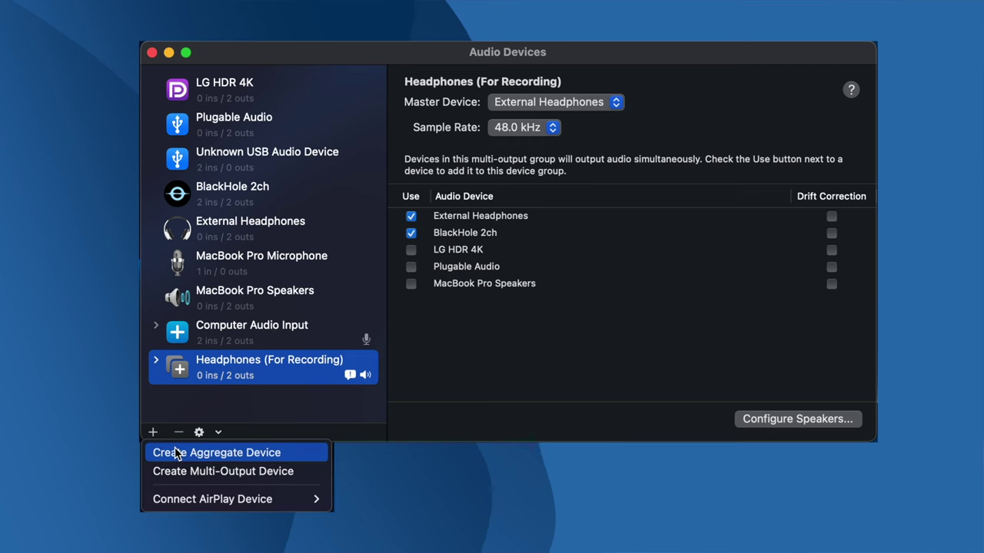
# - Add a multi-output device 'Speakers (For Recording)' using MacBook Pro Speakers and BlackHole 2ch
pyautogui.click(158, 469)
pyautogui.doubleClick(201, 395)
pyautogui.write('Speakers (For Recording)')
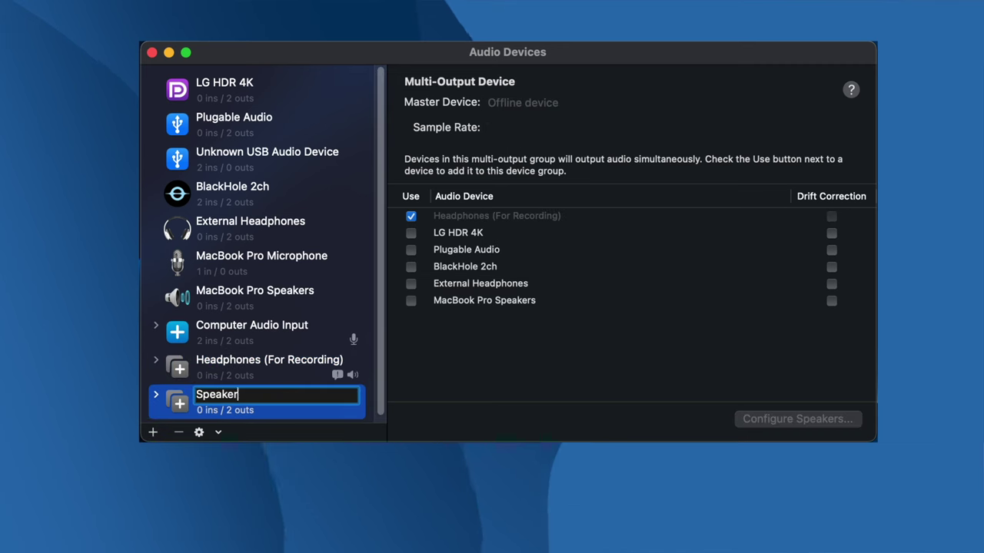
pyautogui.click(424, 358)
pyautogui.click(411, 301)
pyautogui.click(412, 268)
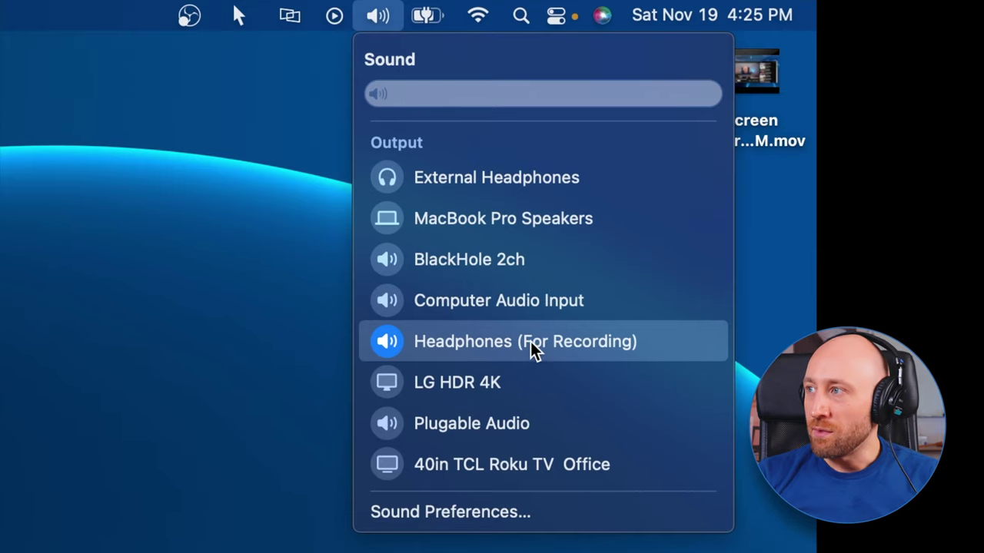
# - Dismiss the sound output menu and launch QuickTime Player via Spotlight search
pyautogui.click(536, 350)
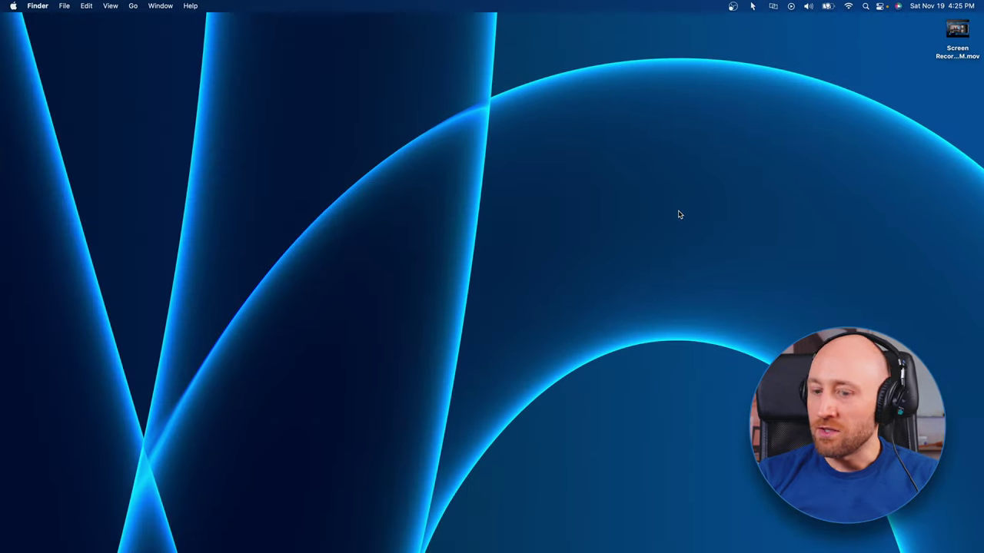
pyautogui.press('super+space')
pyautogui.write('quick')
pyautogui.press('Return')
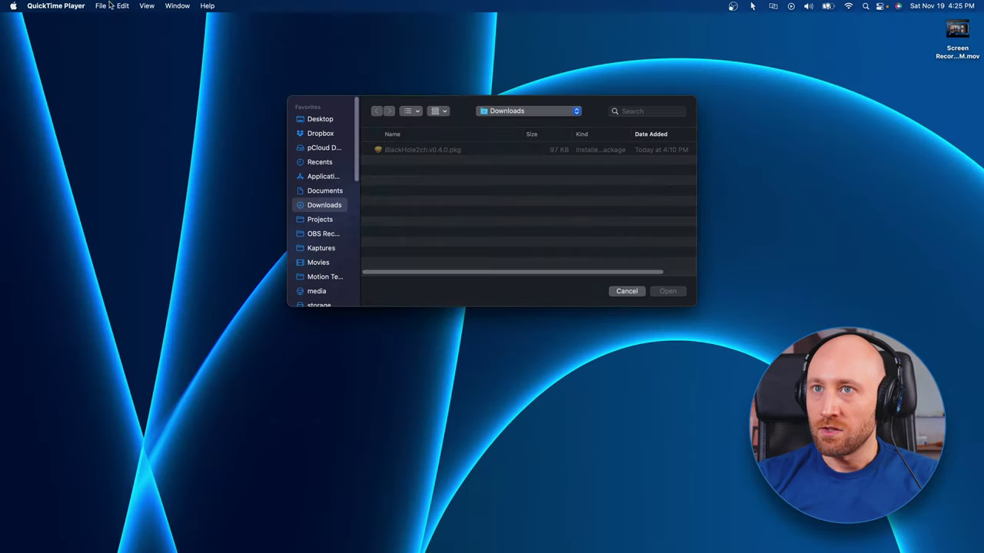
# - Start a new entire-screen recording with Computer Audio Input as the sound source
pyautogui.click(101, 6)
pyautogui.click(110, 47)
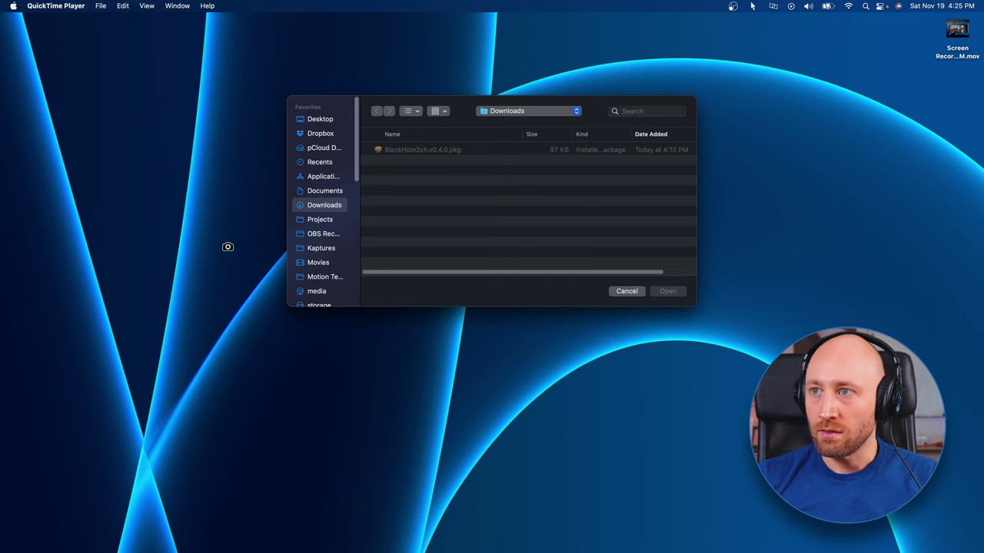
pyautogui.click(234, 490)
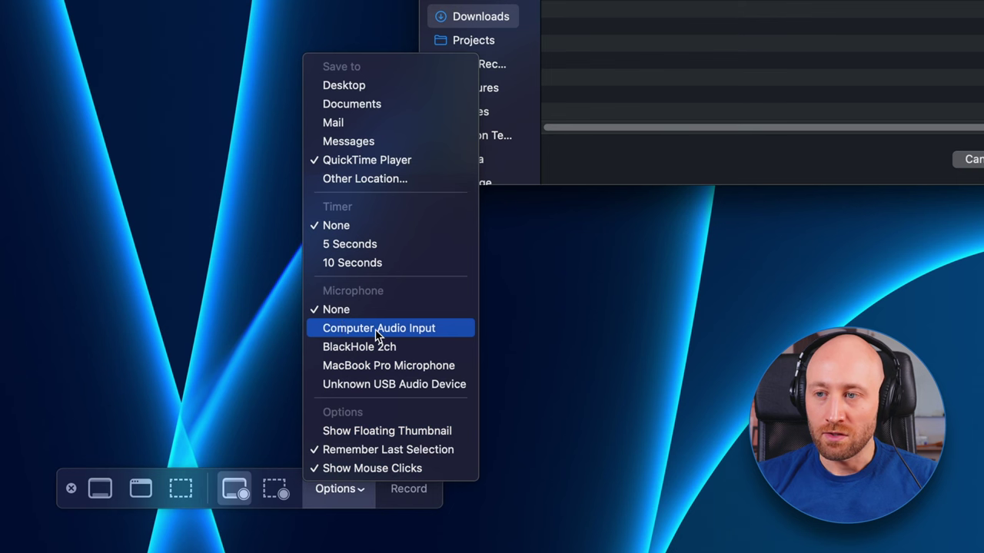
pyautogui.click(376, 335)
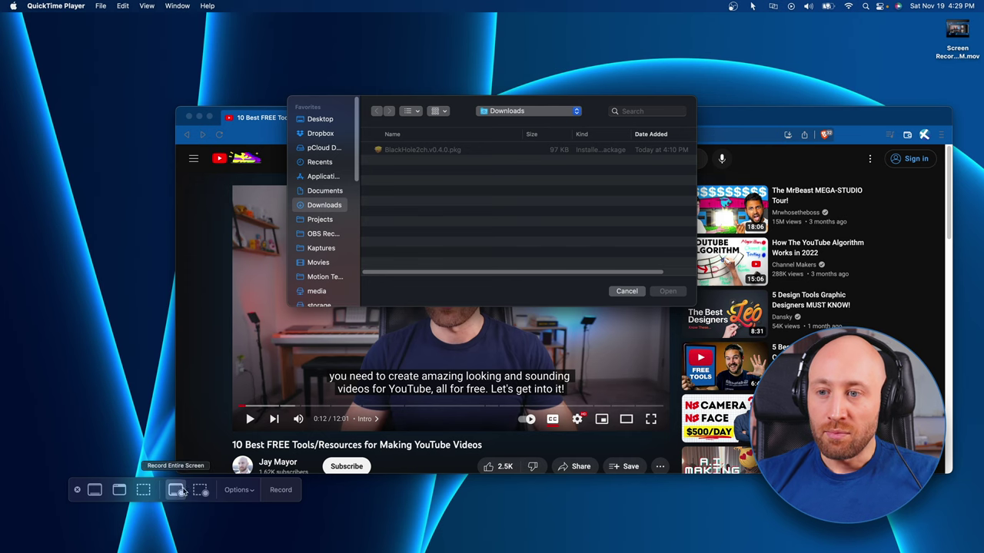
pyautogui.click(181, 494)
pyautogui.click(397, 357)
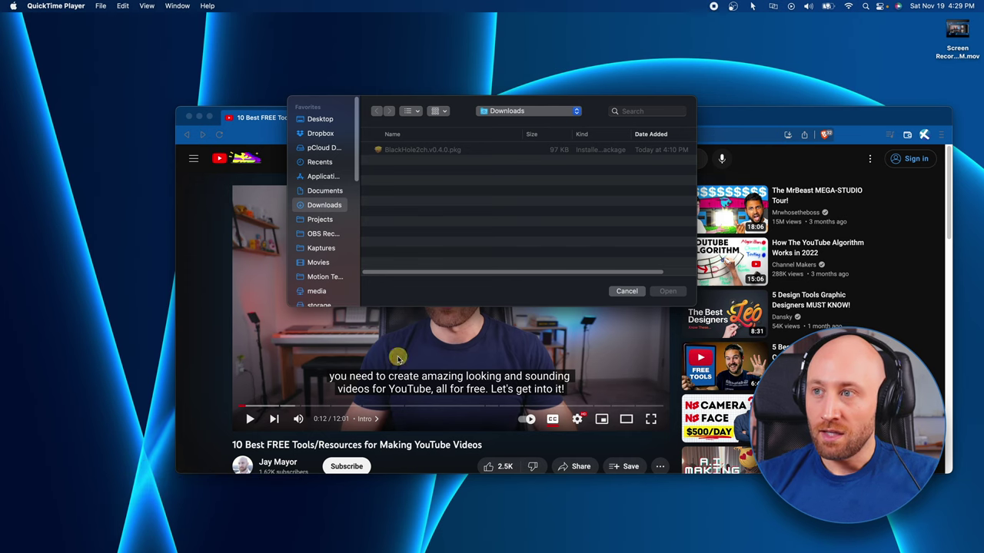
# - Play the YouTube video in Brave briefly to test audio capture, then pause it
pyautogui.click(214, 436)
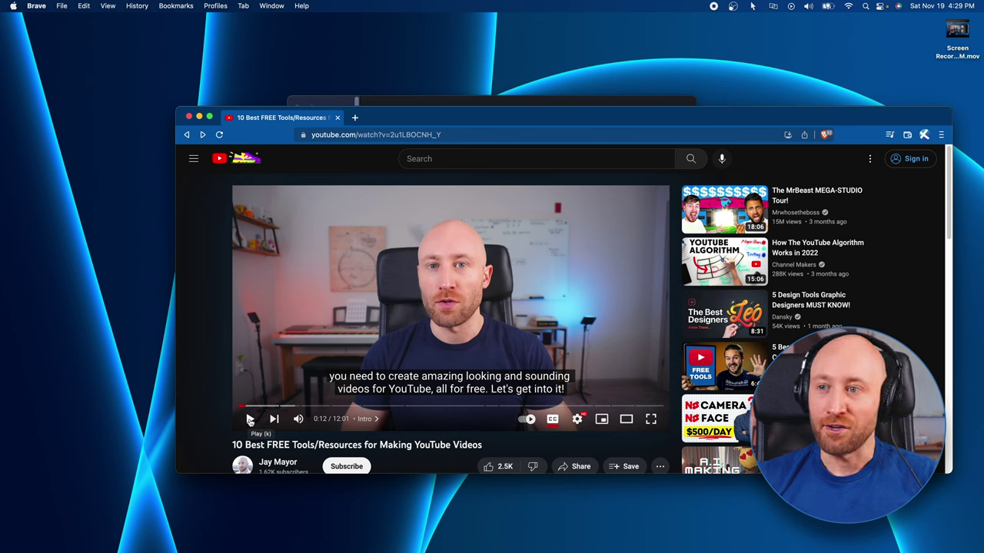
pyautogui.click(249, 420)
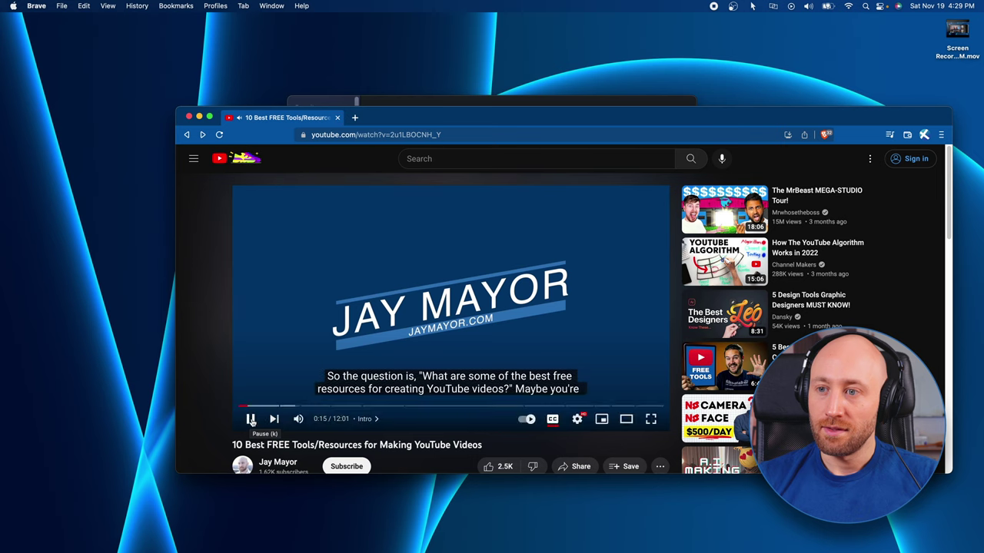
pyautogui.click(251, 419)
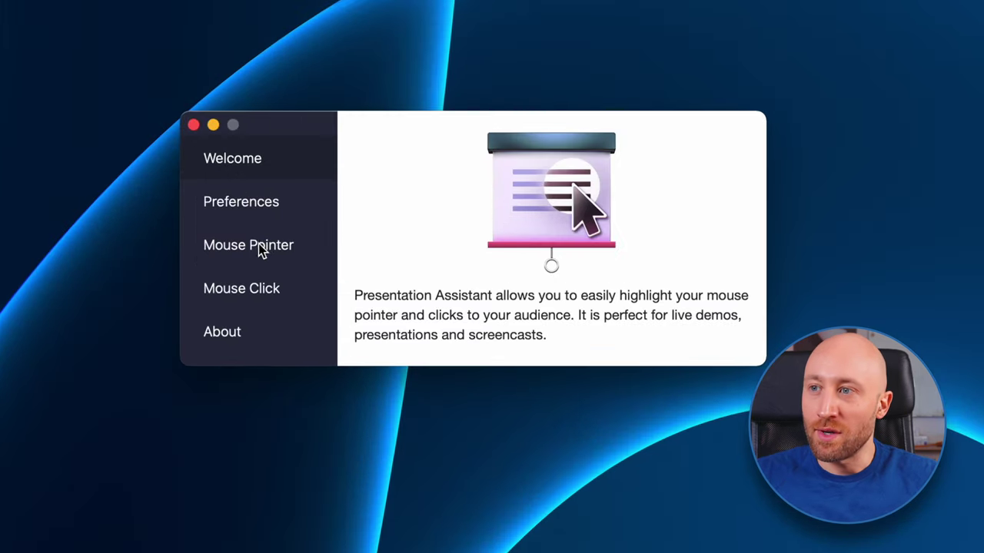
# - Enable the mouse pointer highlight and switch its type to Ring
pyautogui.click(261, 250)
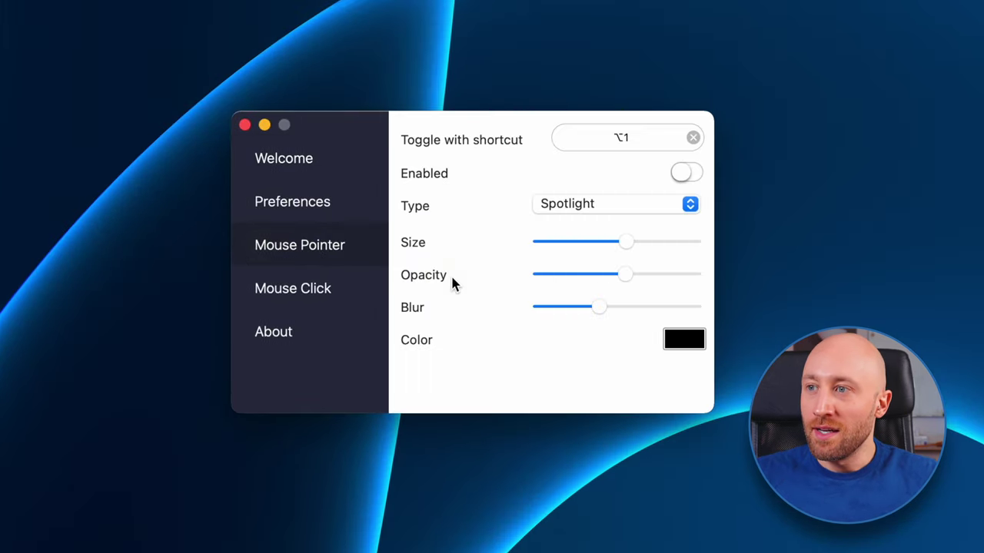
pyautogui.click(680, 173)
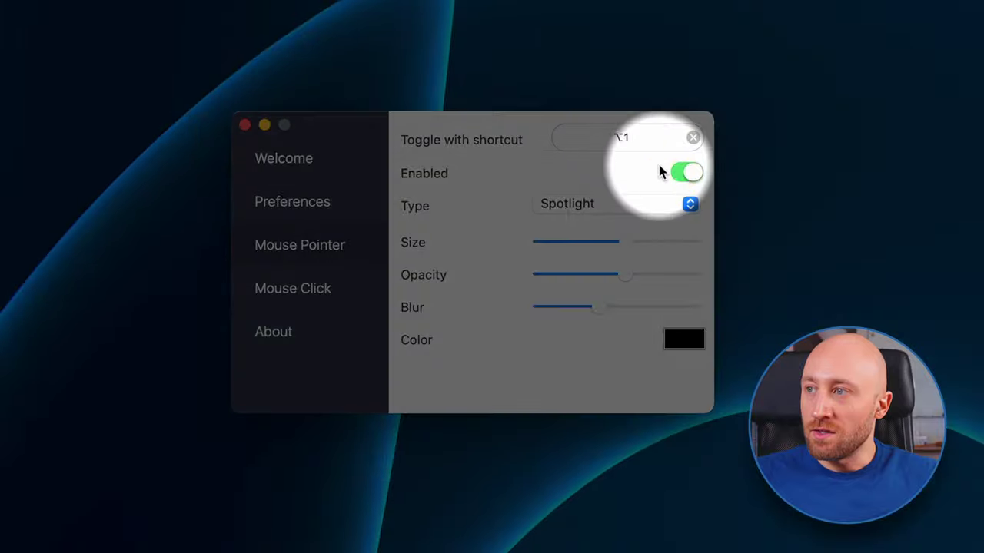
pyautogui.click(578, 206)
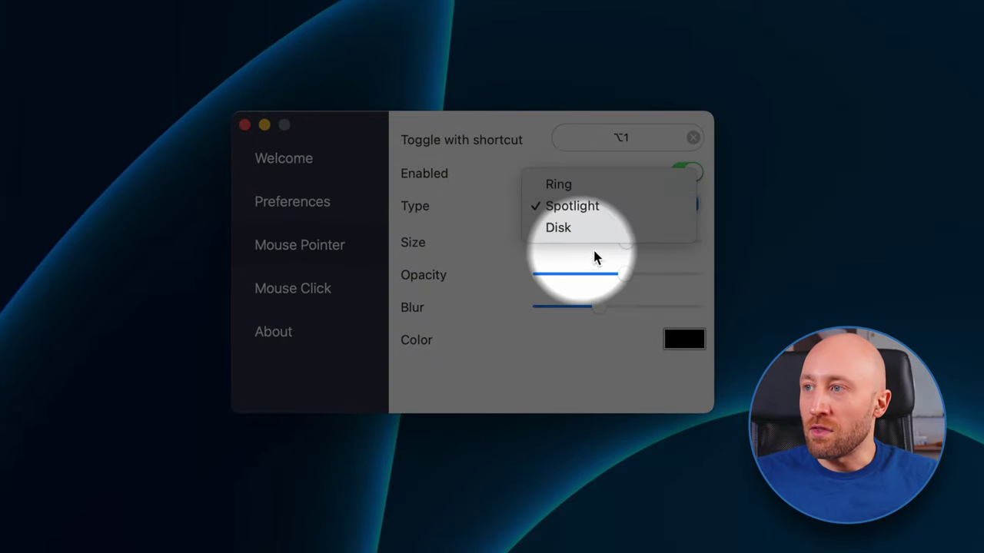
pyautogui.click(557, 185)
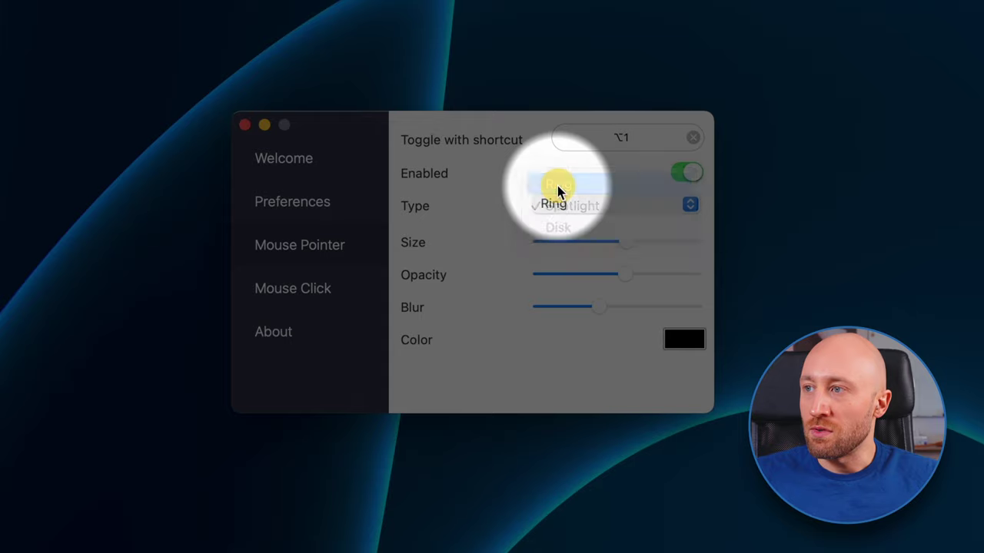
# - Try the Spotlight and Disk highlight types, then settle on Spotlight
pyautogui.click(559, 206)
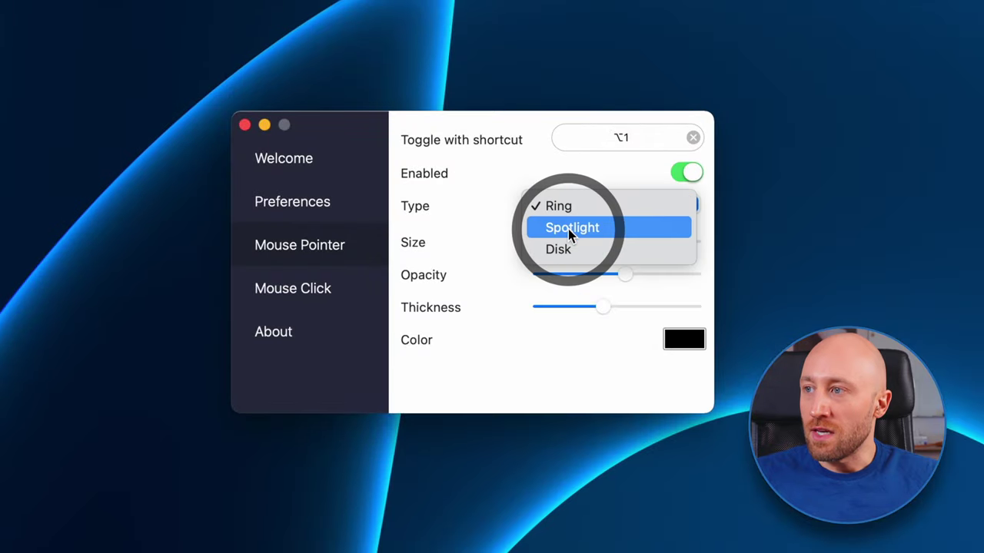
pyautogui.click(568, 230)
pyautogui.click(555, 212)
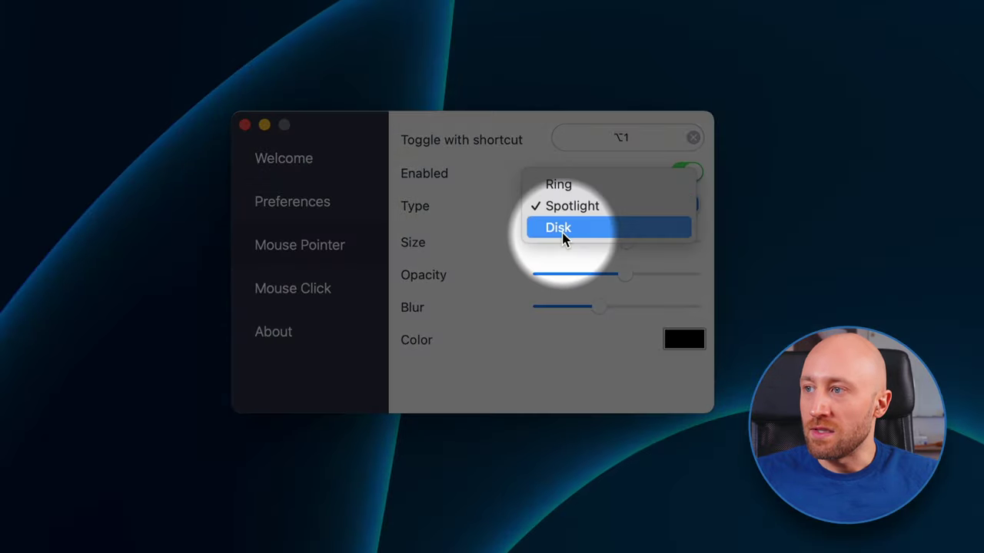
pyautogui.click(563, 228)
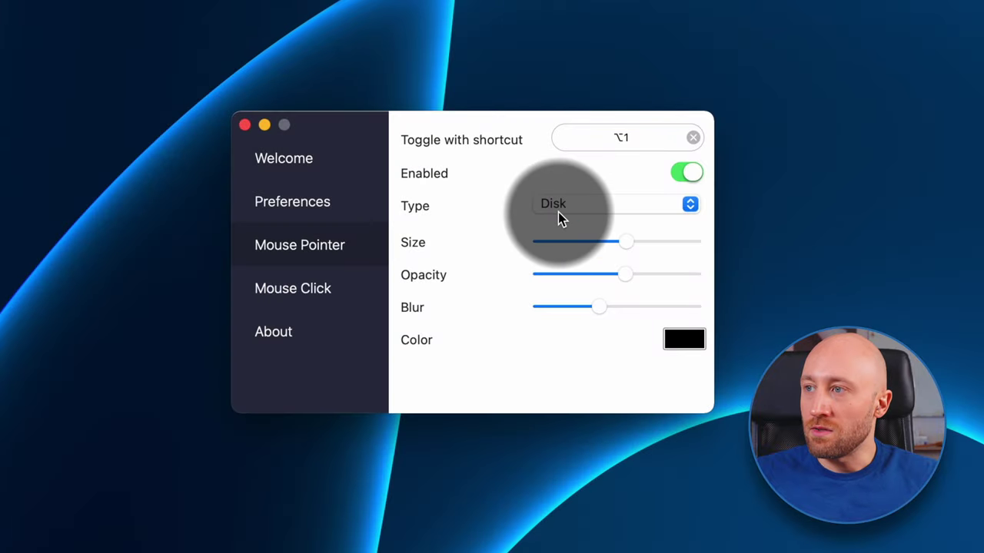
pyautogui.click(558, 206)
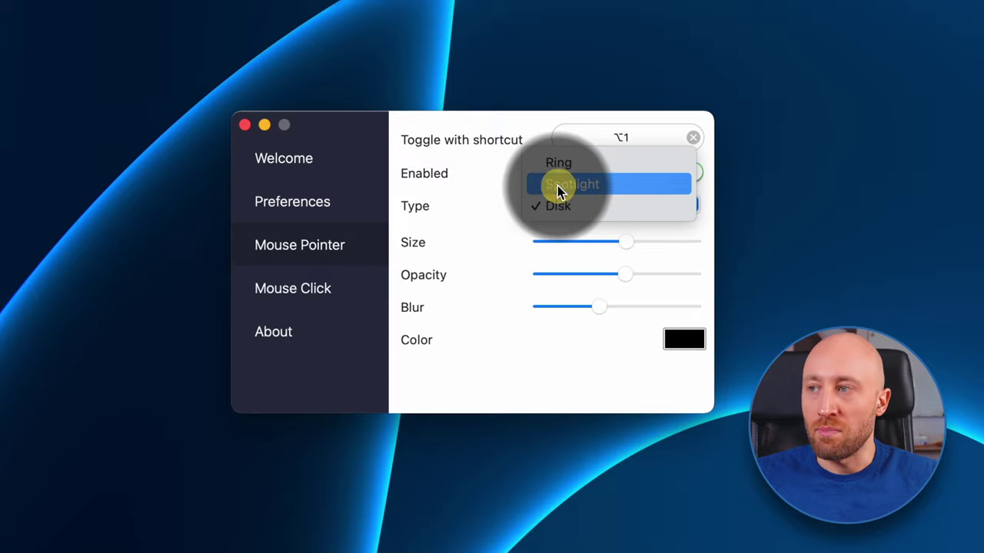
pyautogui.click(557, 186)
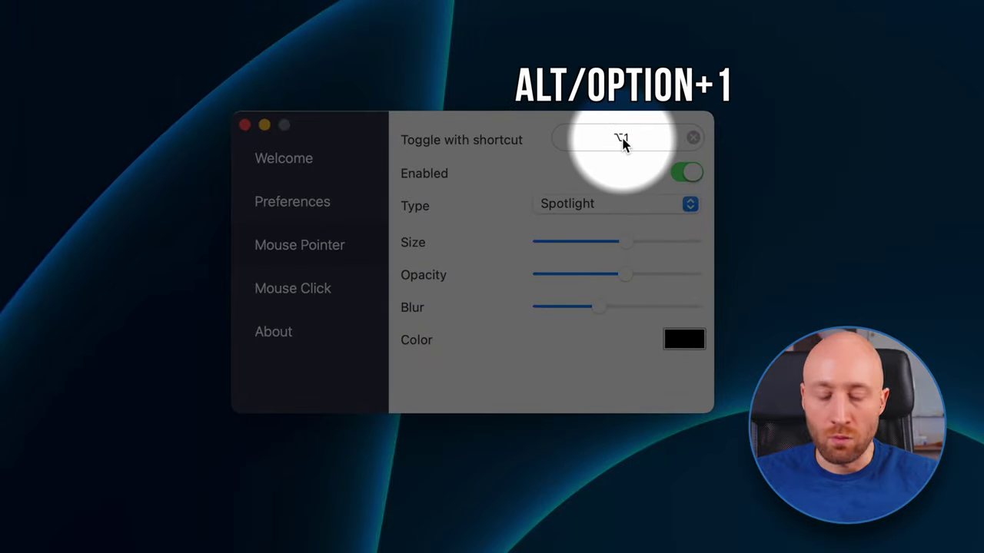
# - Test the Option+1 shortcut toggling the pointer highlight, leaving it switched off
pyautogui.hotkey('alt', '1')
pyautogui.hotkey('alt', '1')
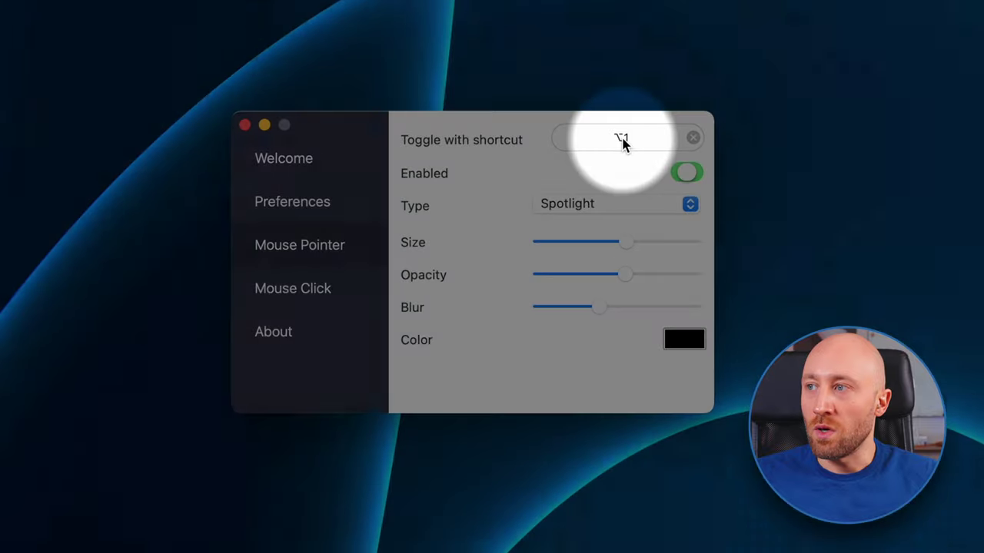
pyautogui.hotkey('alt', '1')
pyautogui.hotkey('alt', '1')
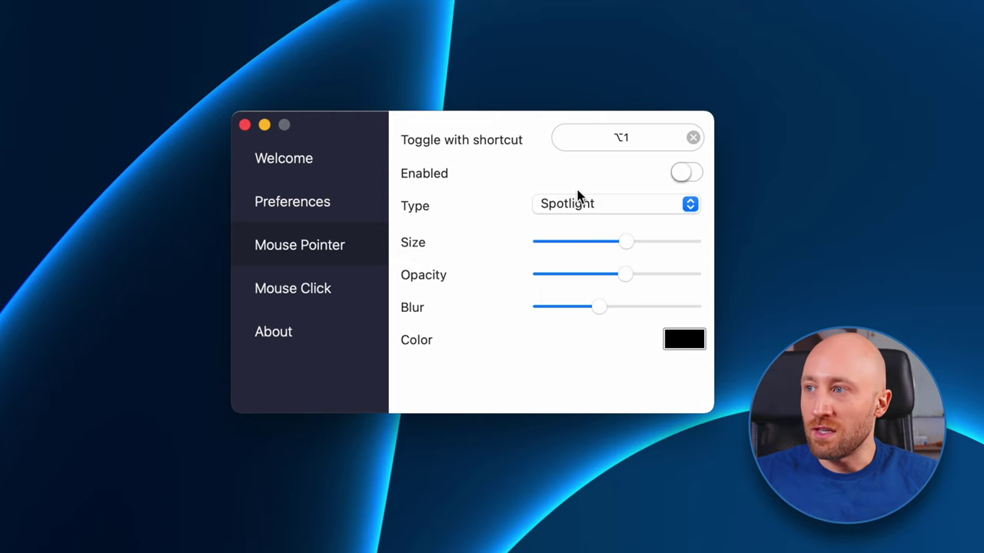
pyautogui.click(676, 173)
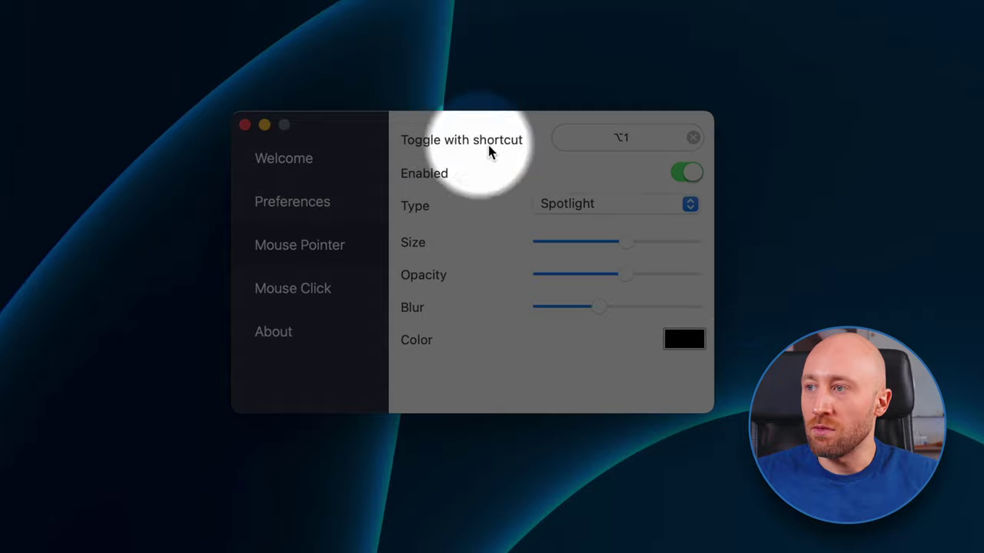
pyautogui.hotkey('alt', '1')
pyautogui.hotkey('alt', '1')
pyautogui.hotkey('alt', '1')
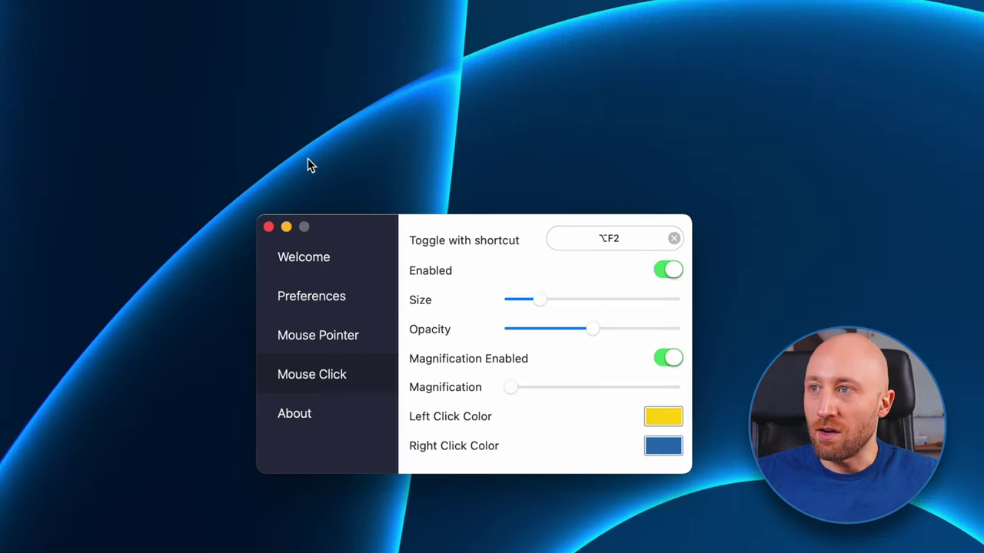
# - Tune click highlighting: keep the small size, opacity around half, and increased magnification, then test on the desktop
pyautogui.moveTo(264, 66); pyautogui.dragTo(486, 165)
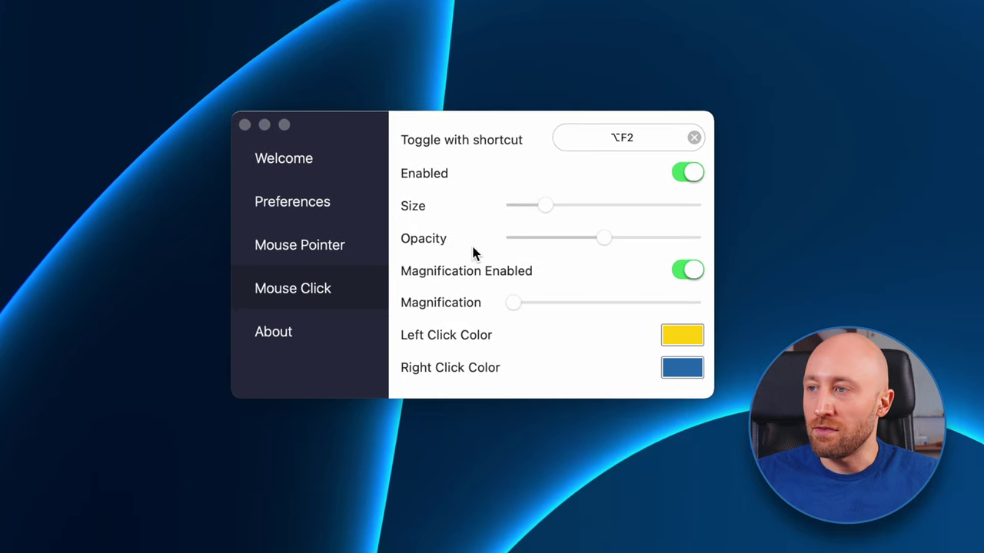
pyautogui.moveTo(542, 204)
pyautogui.mouseDown()
pyautogui.moveTo(614, 204)
pyautogui.moveTo(548, 206)
pyautogui.mouseUp()
pyautogui.moveTo(603, 237); pyautogui.dragTo(519, 243)
pyautogui.moveTo(621, 243); pyautogui.dragTo(608, 241)
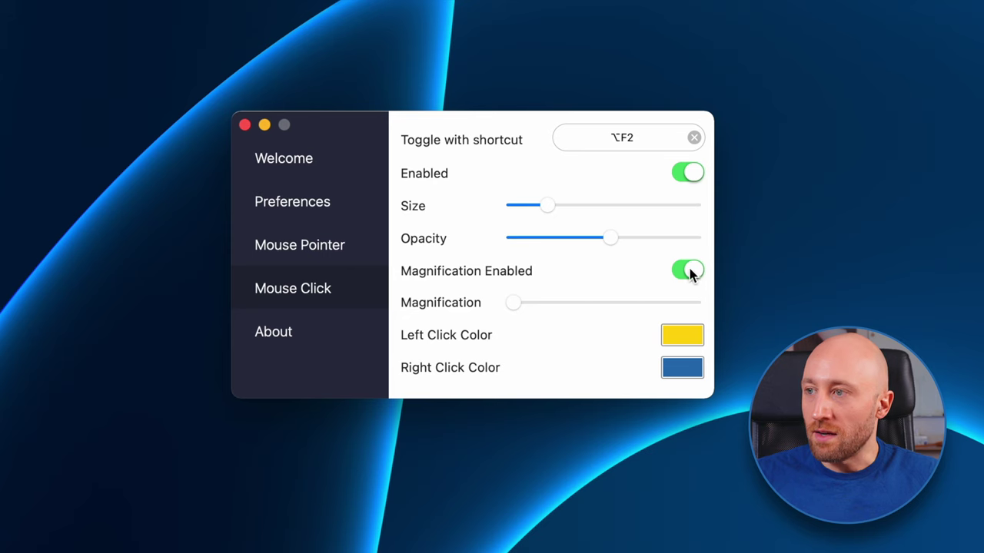
pyautogui.moveTo(514, 303); pyautogui.dragTo(630, 301)
pyautogui.click(516, 46)
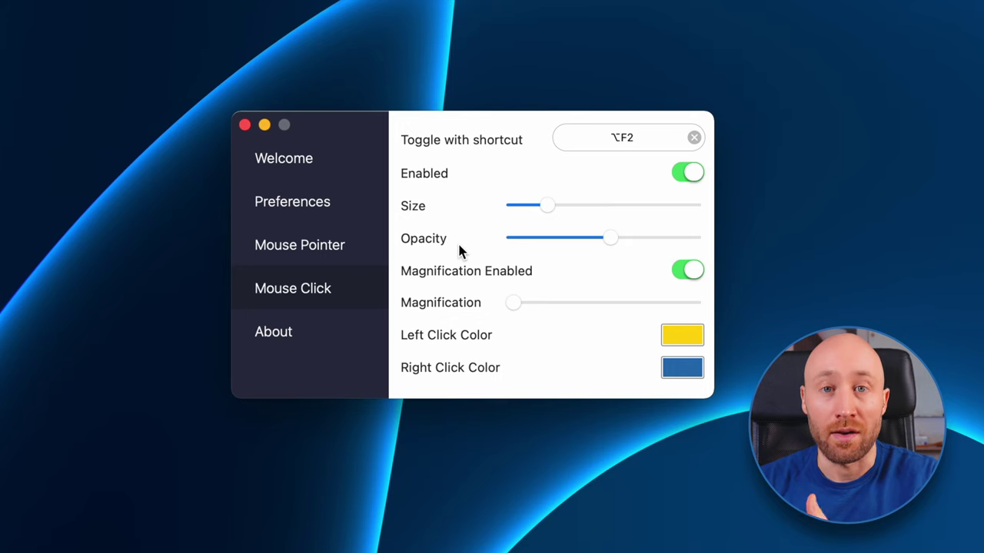
# - Toggle Hide desktop icons in Preferences and test the Ctrl+Alt+S spotlight shortcut on and off
pyautogui.click(269, 201)
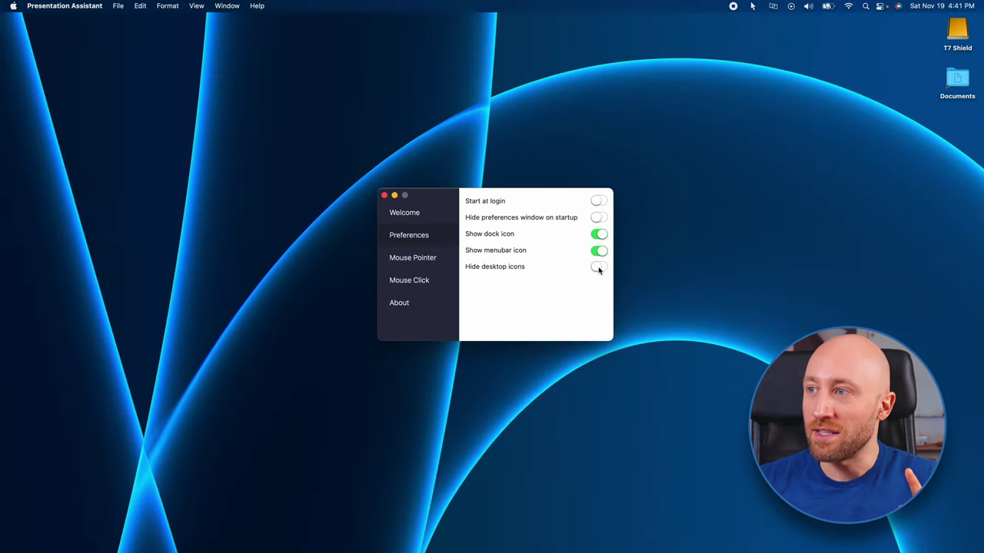
pyautogui.click(599, 267)
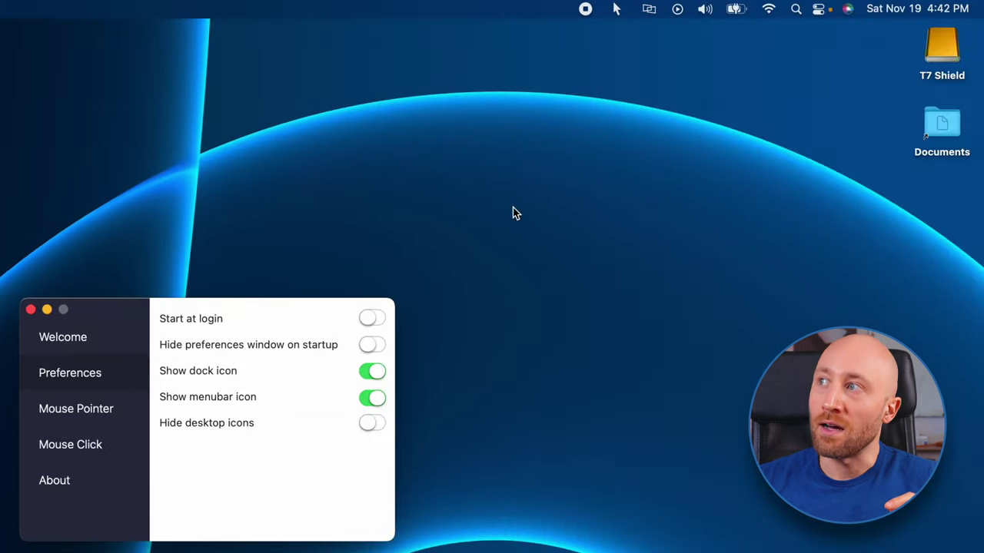
pyautogui.hotkey('ctrl', 'alt', 's')
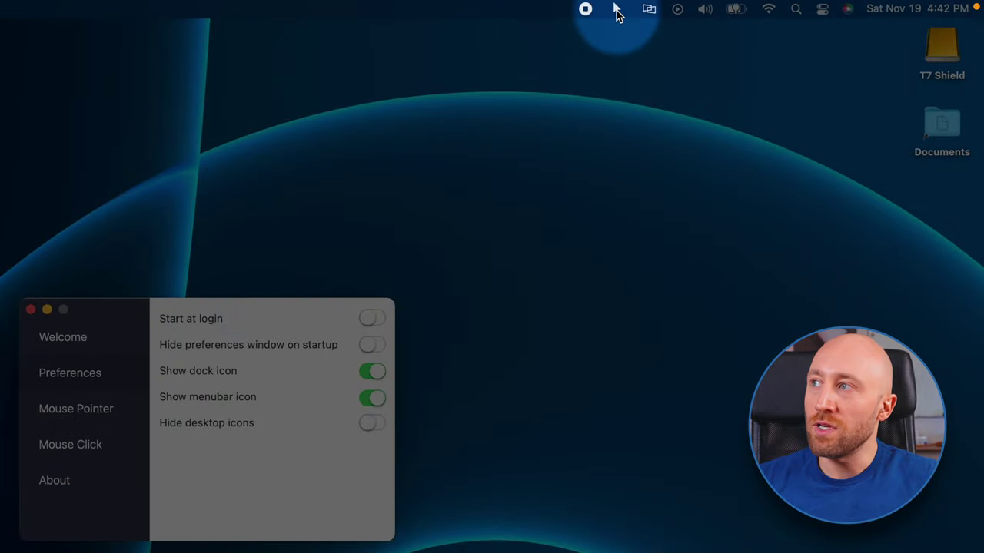
pyautogui.hotkey('ctrl', 'alt', 's')
# - Hide and then show the desktop icons again from the menu bar quick menu
pyautogui.click(616, 11)
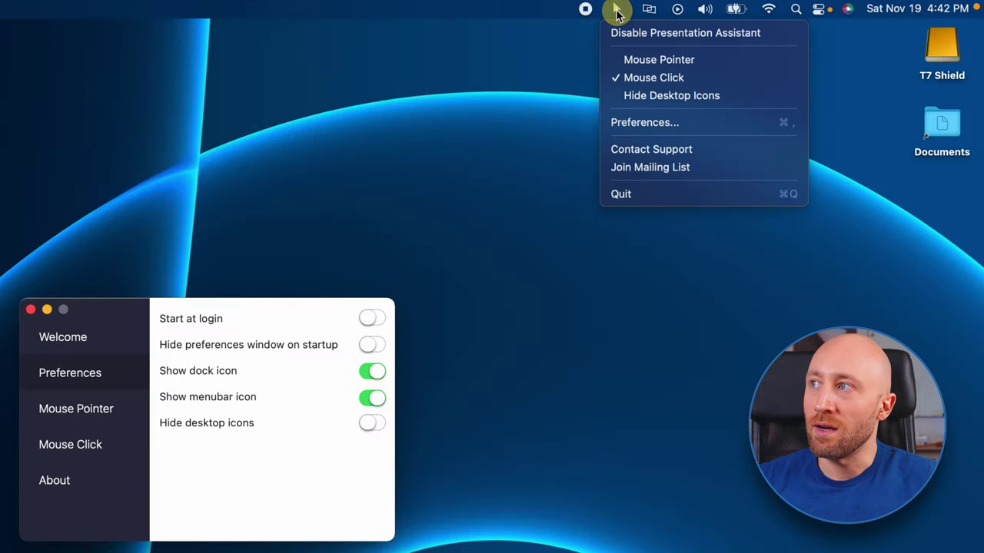
pyautogui.click(617, 10)
pyautogui.click(616, 11)
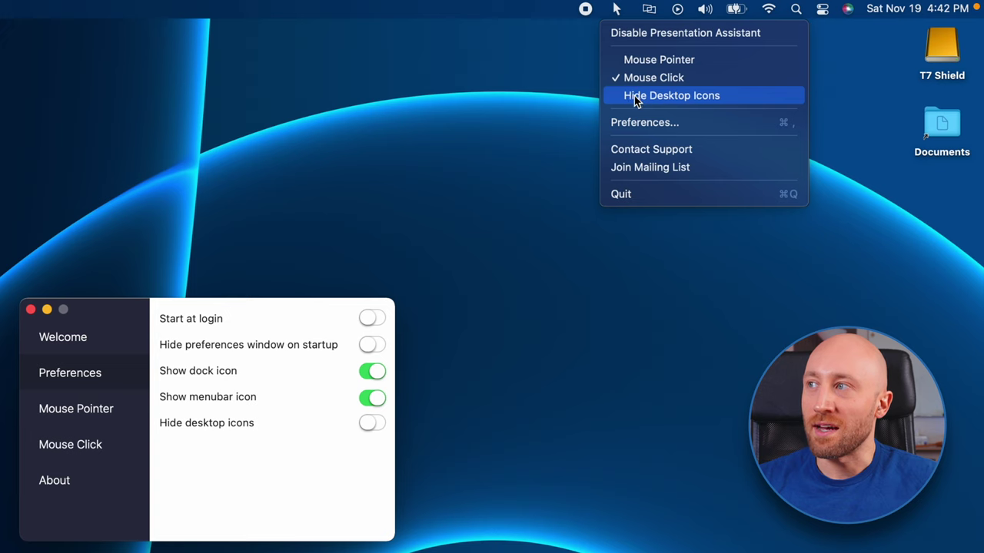
pyautogui.click(639, 97)
pyautogui.click(615, 9)
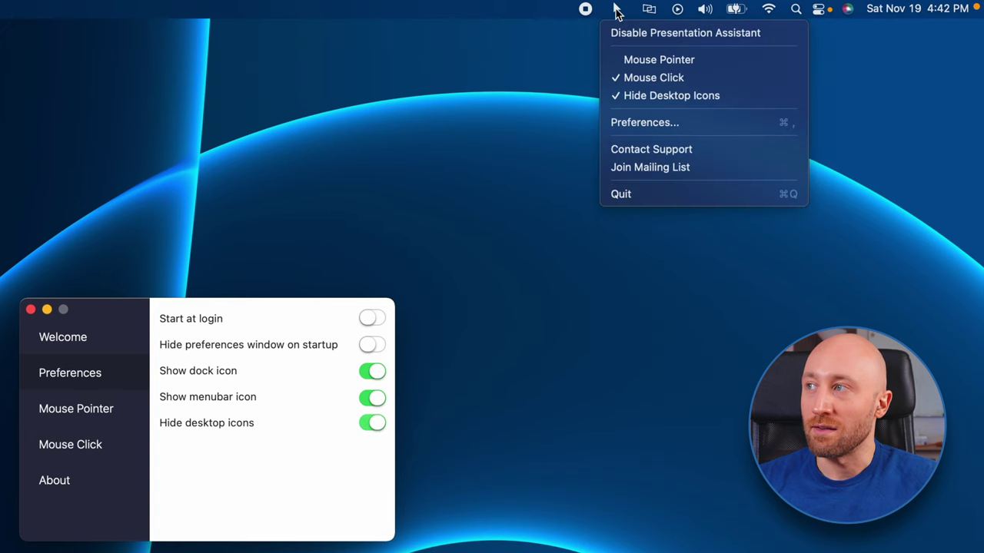
pyautogui.click(640, 97)
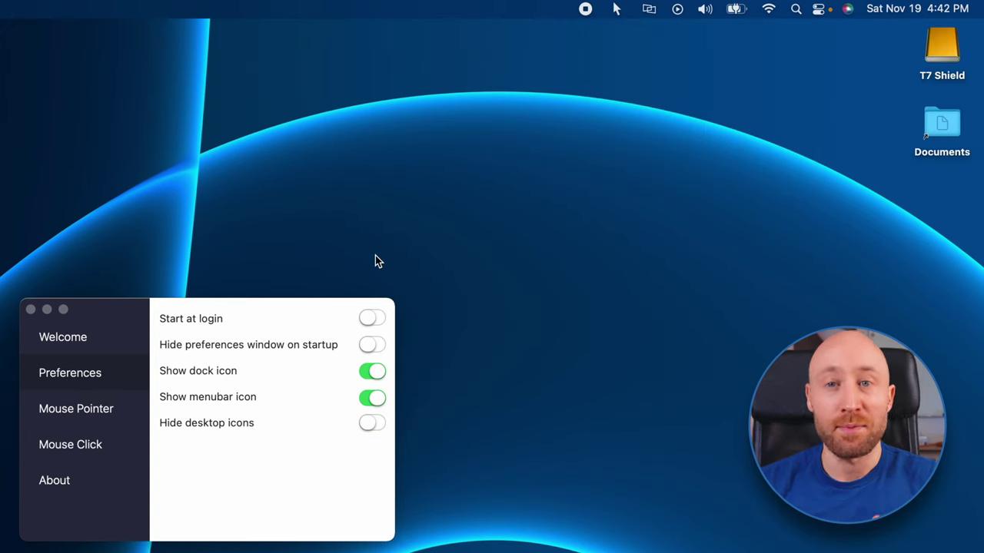